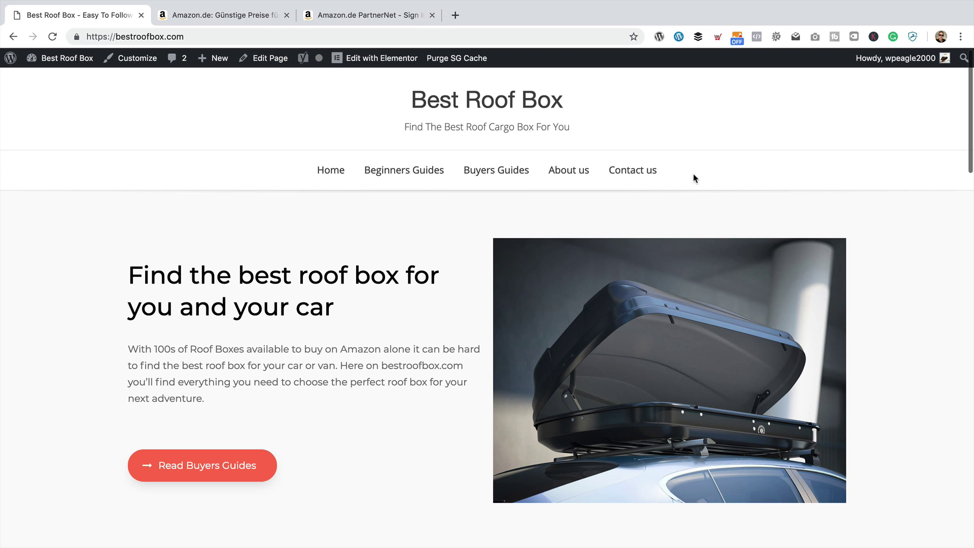
- Switch to the Amazon.de store tab and scroll down to its footer
scroll(695, 176, down, 15)
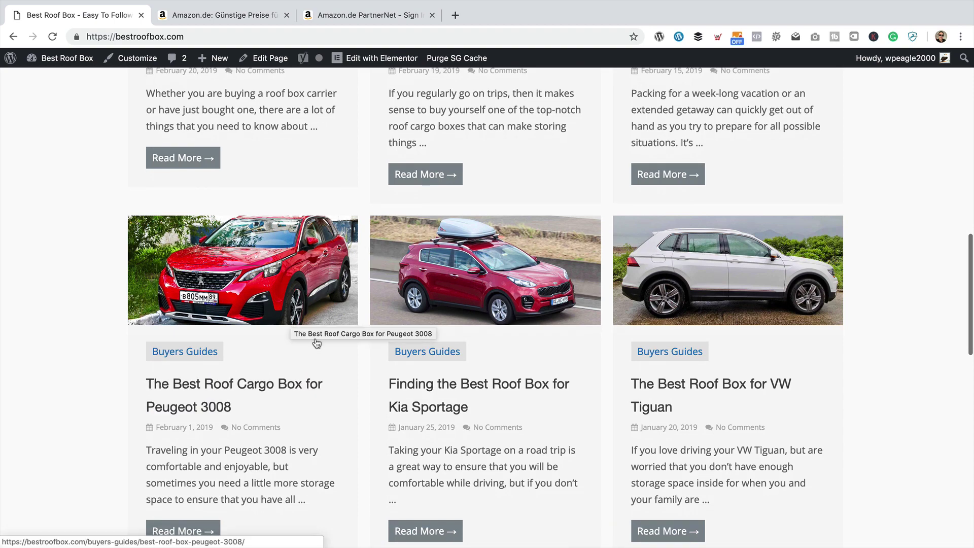
scroll(293, 325, up, 15)
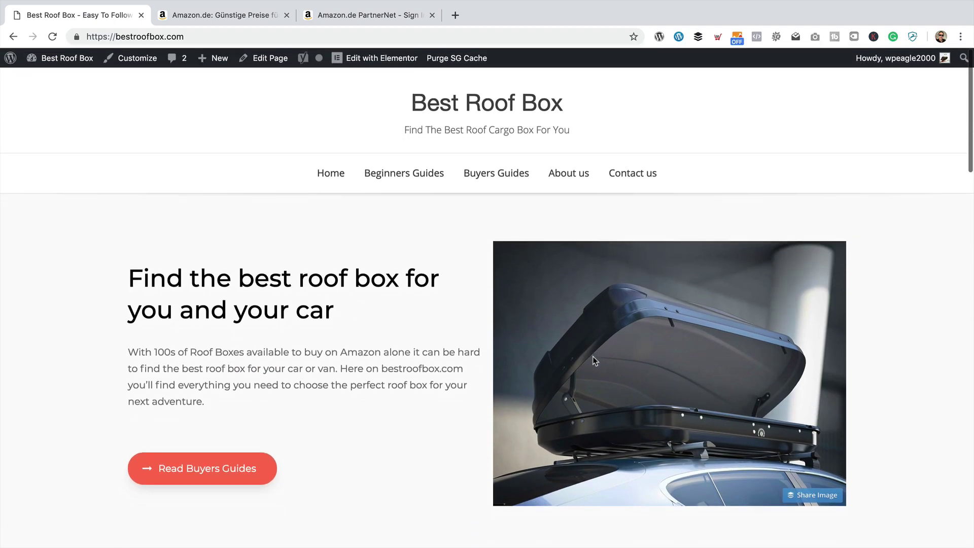
scroll(466, 259, down, 10)
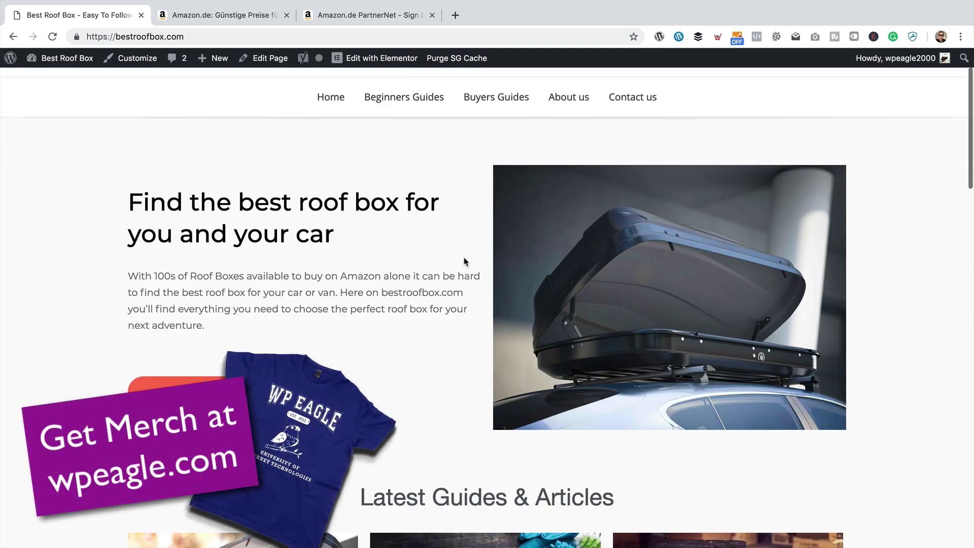
scroll(466, 259, up, 12)
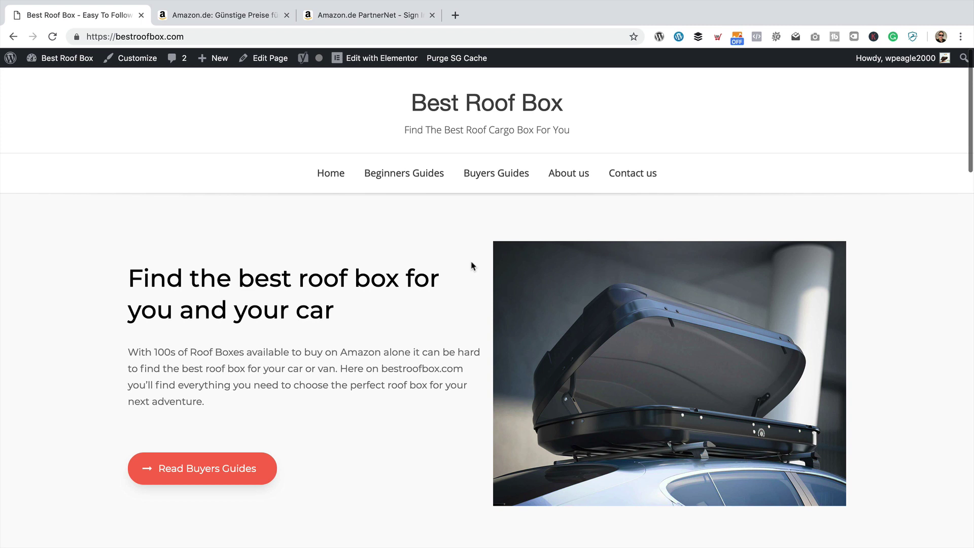
click(169, 16)
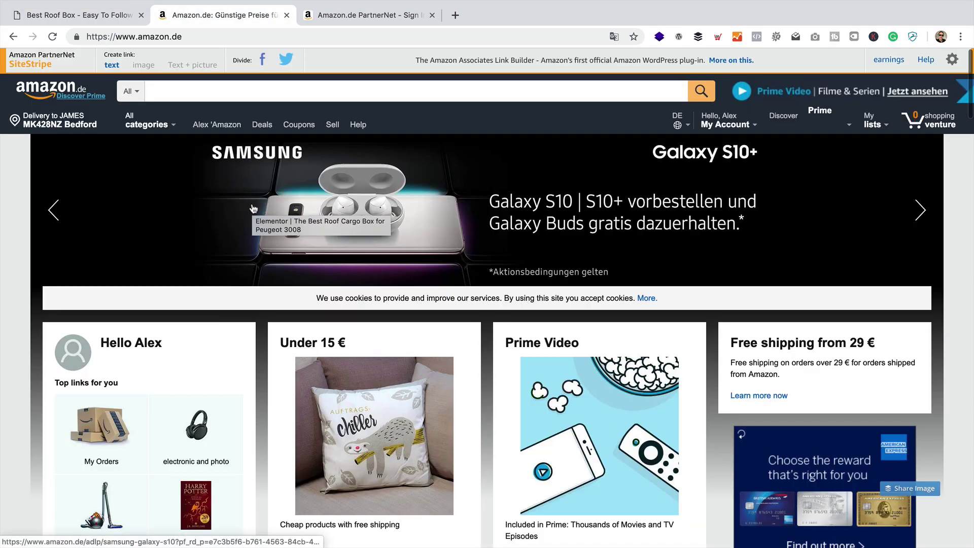
scroll(253, 208, down, 20)
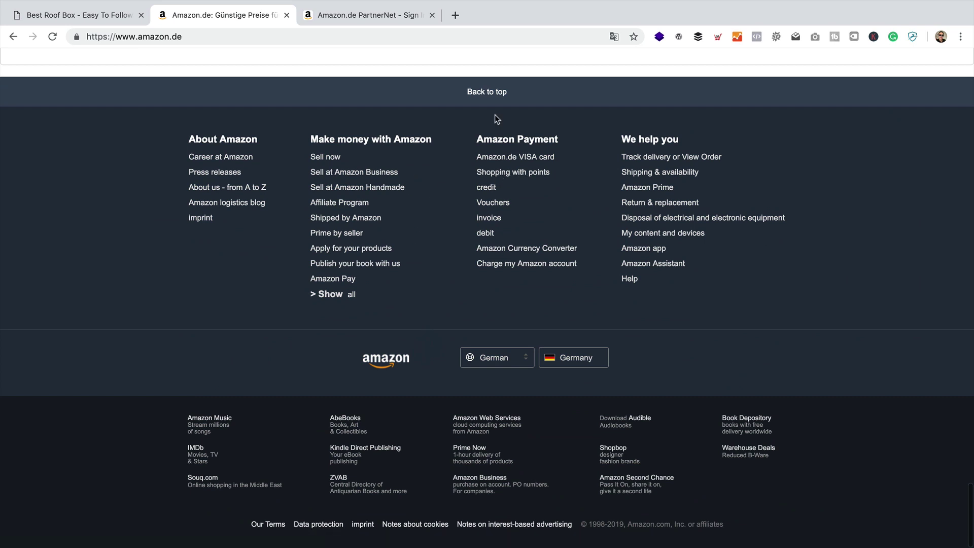
- Open the language settings, cancel to keep German, then open the Affiliate Program sign-in
click(614, 37)
click(519, 360)
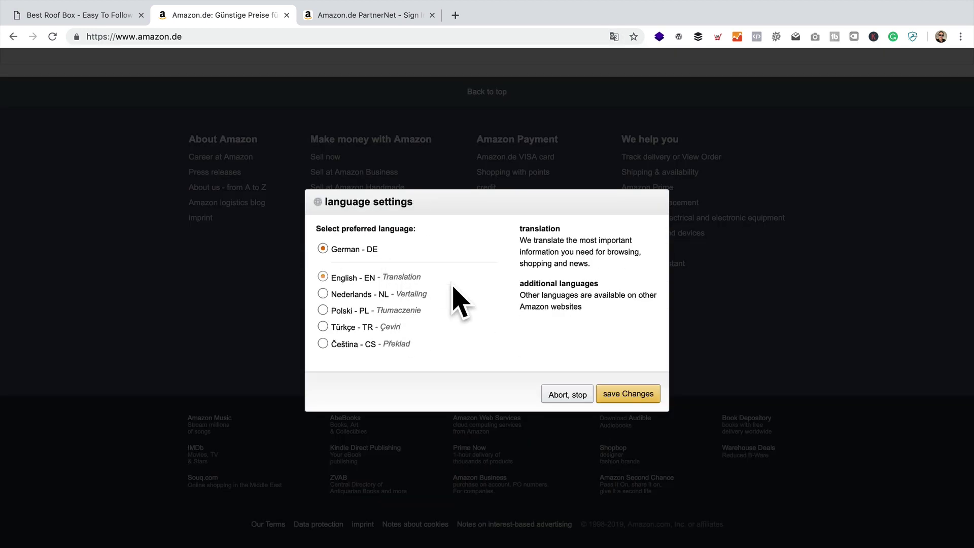
click(419, 315)
click(565, 395)
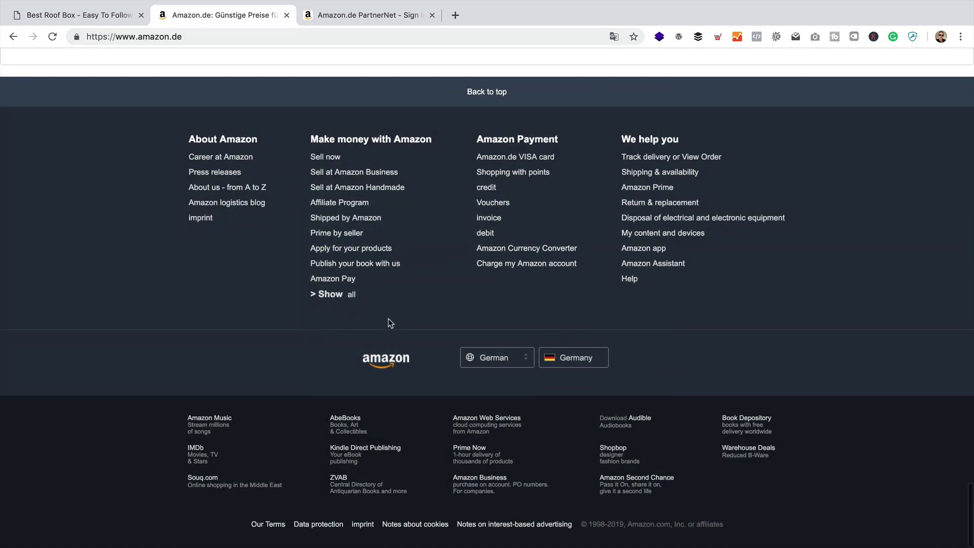
click(358, 203)
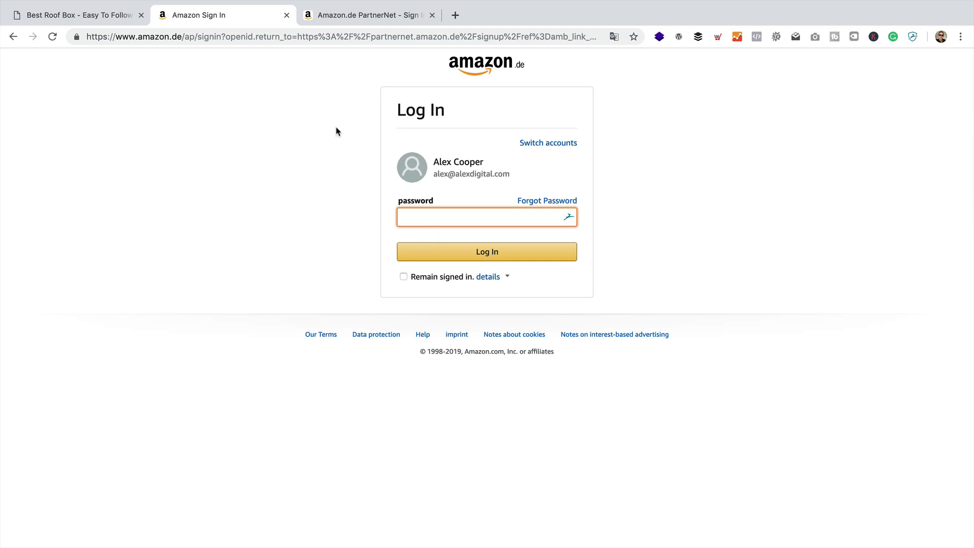
- Review the German, Spanish, French and Italian partner IDs on PartnerNet, then return to the Amazon sign-in tab
click(371, 15)
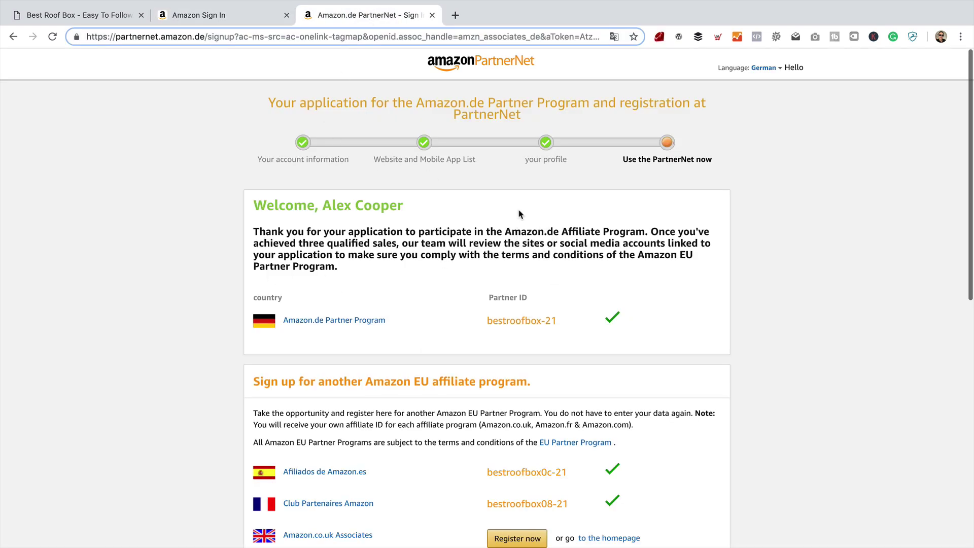
scroll(520, 213, down, 1)
drag(557, 319, 486, 318)
click(540, 304)
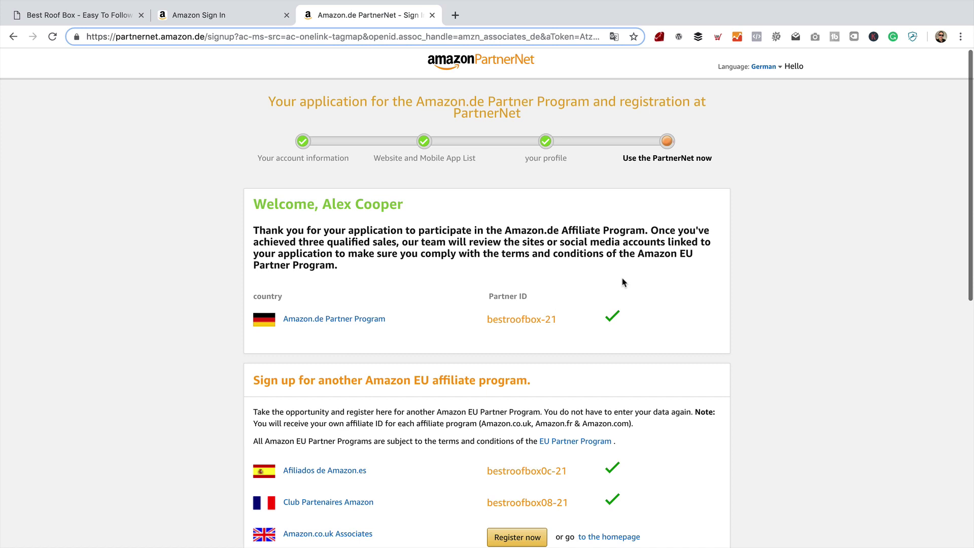
scroll(611, 276, down, 3)
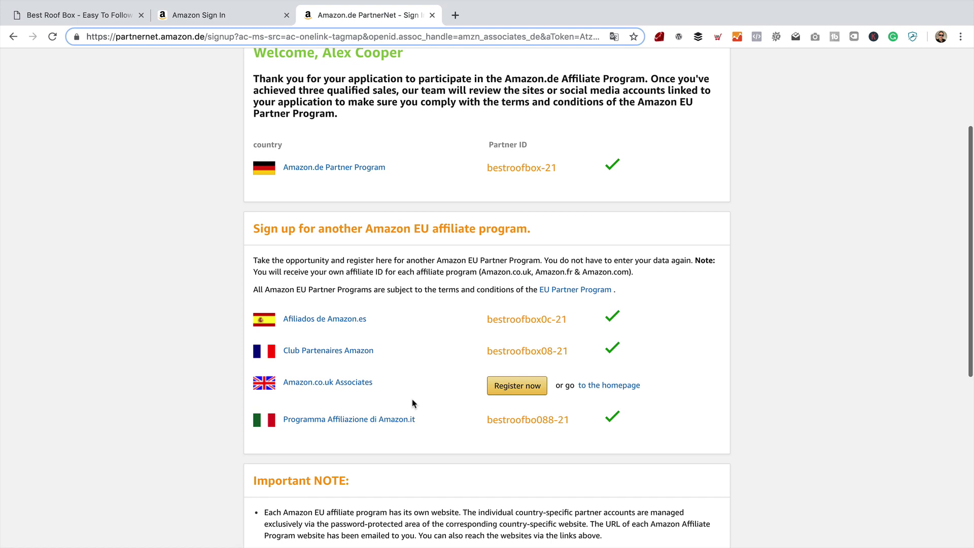
drag(571, 168, 477, 180)
click(478, 181)
click(208, 15)
- Go to amzon.com from the address bar
click(214, 40)
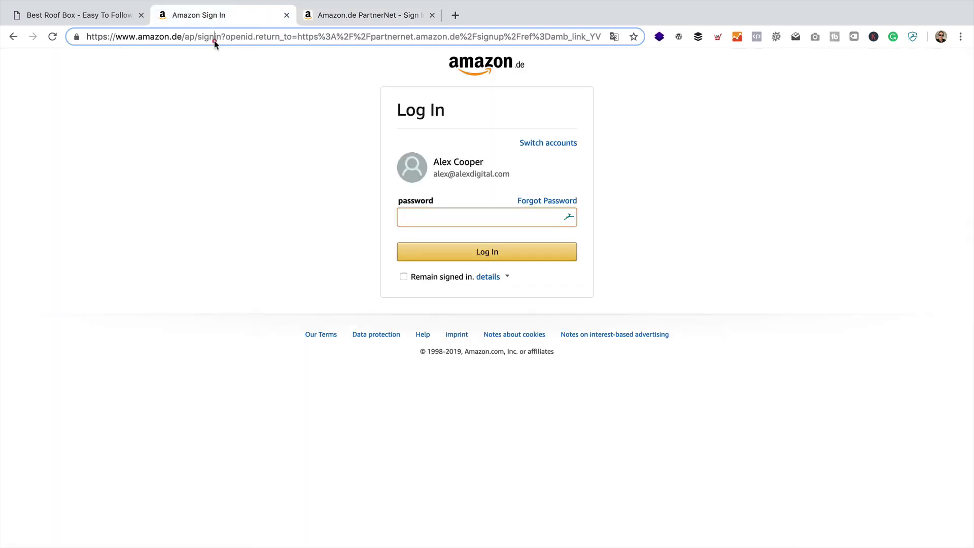
text(amzon.com)
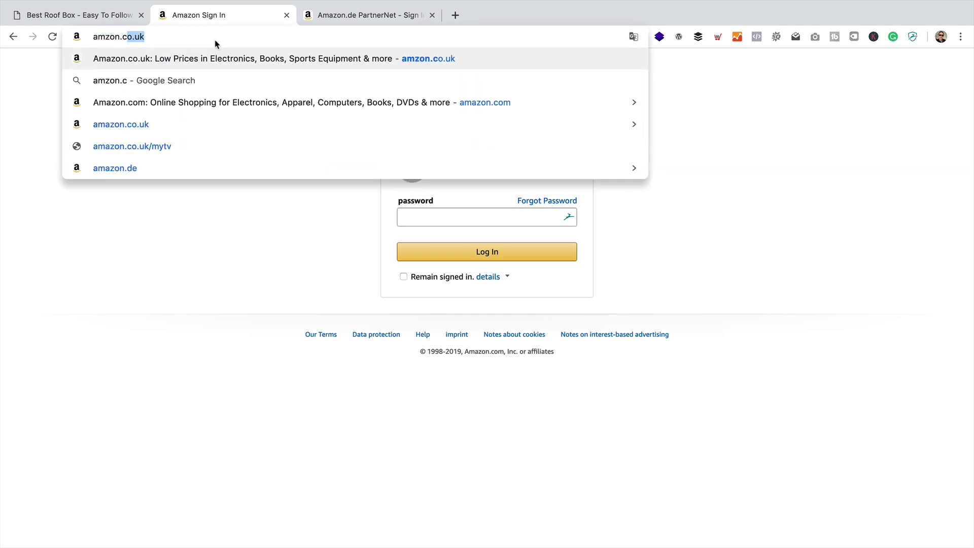
key(Return)
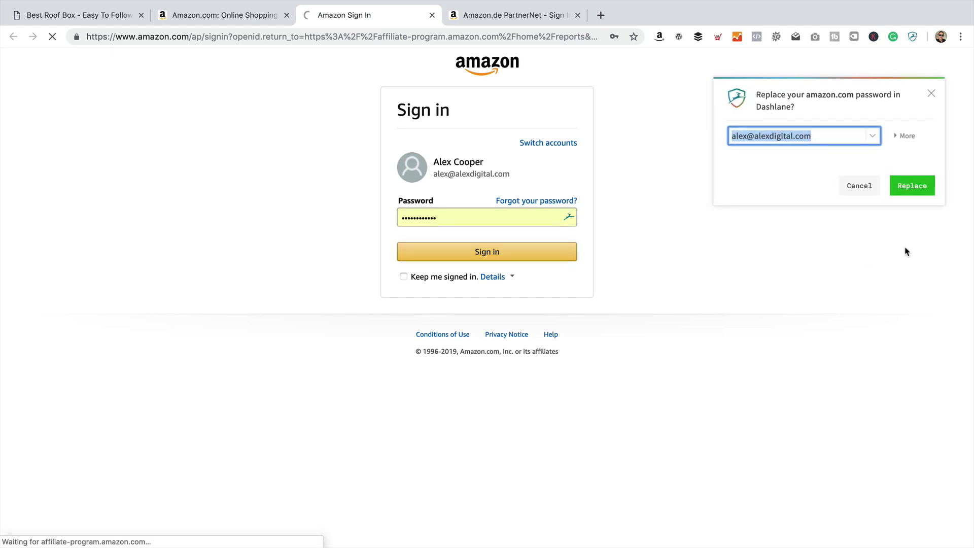
- Dismiss the password manager prompts and review the US Reports Summary showing 101 clicks
click(866, 190)
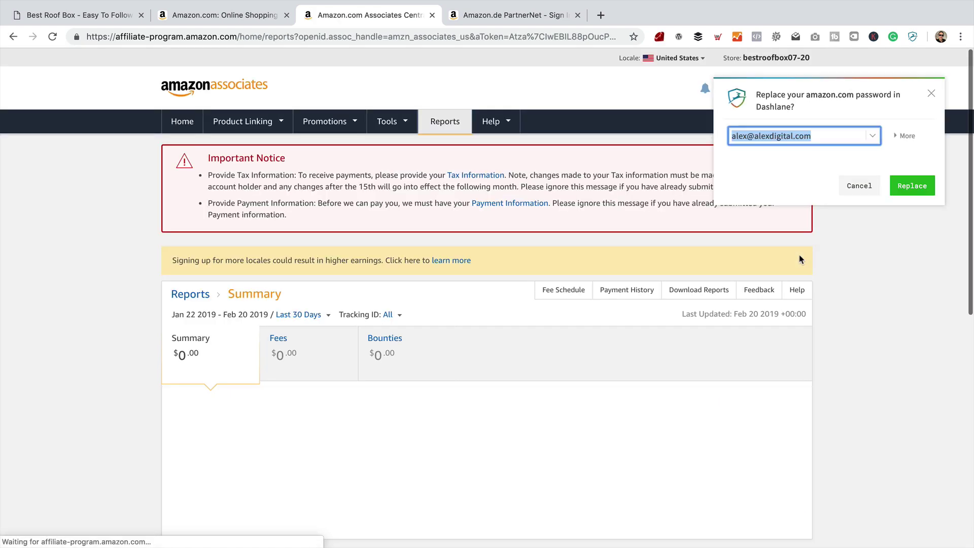
click(853, 183)
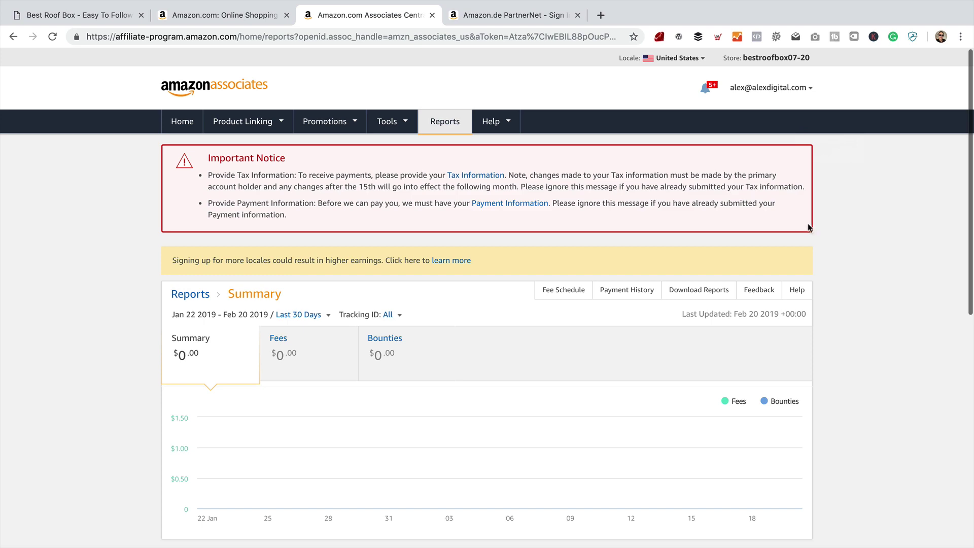
scroll(823, 233, down, 9)
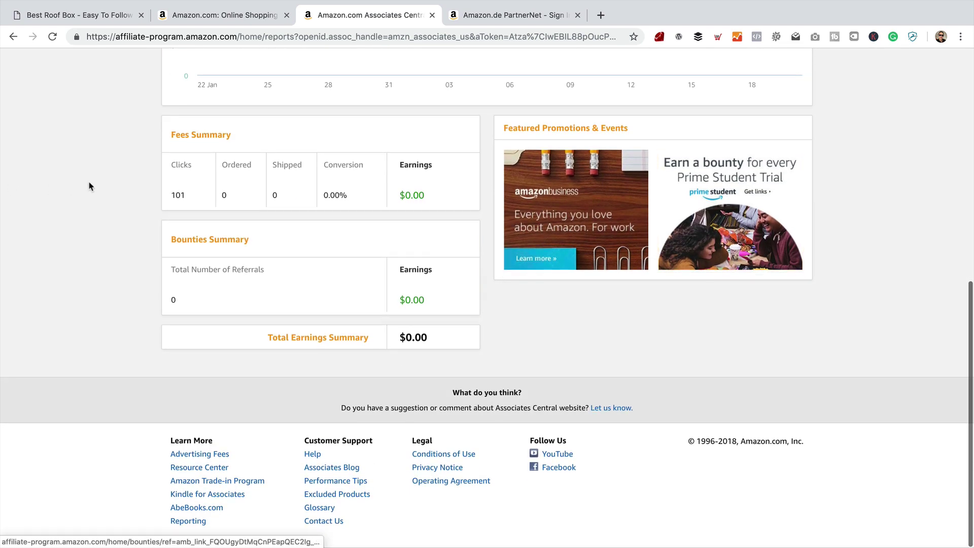
drag(188, 196, 163, 197)
scroll(132, 205, up, 8)
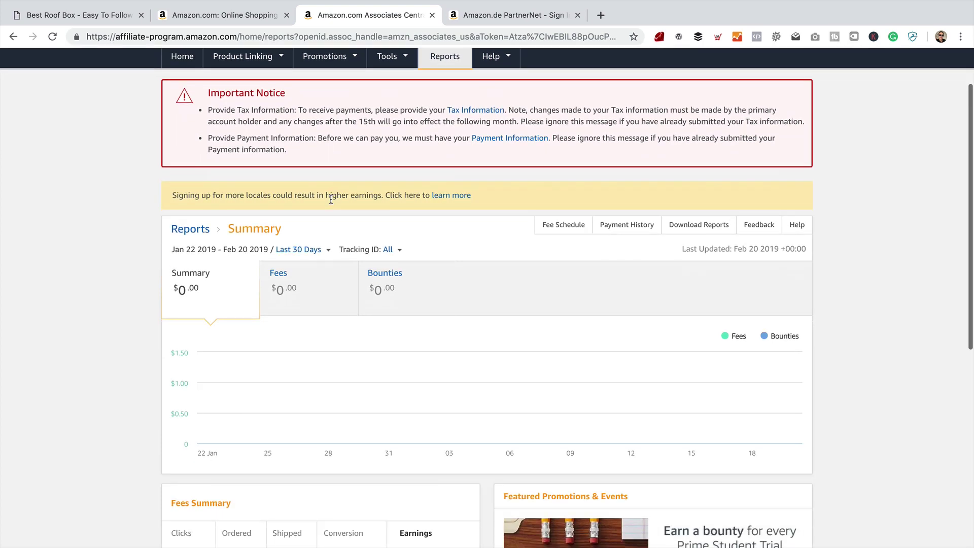
scroll(325, 200, up, 2)
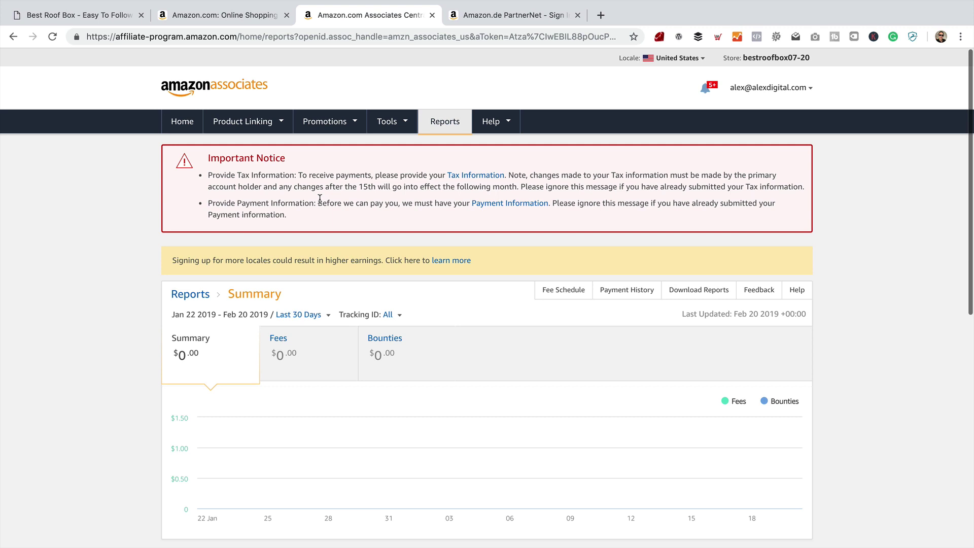
- Open amazon.co.uk in a new tab and go to the UK Associates reports via SiteStripe Earnings
key(ctrl+t)
text(amazon.co.uk)
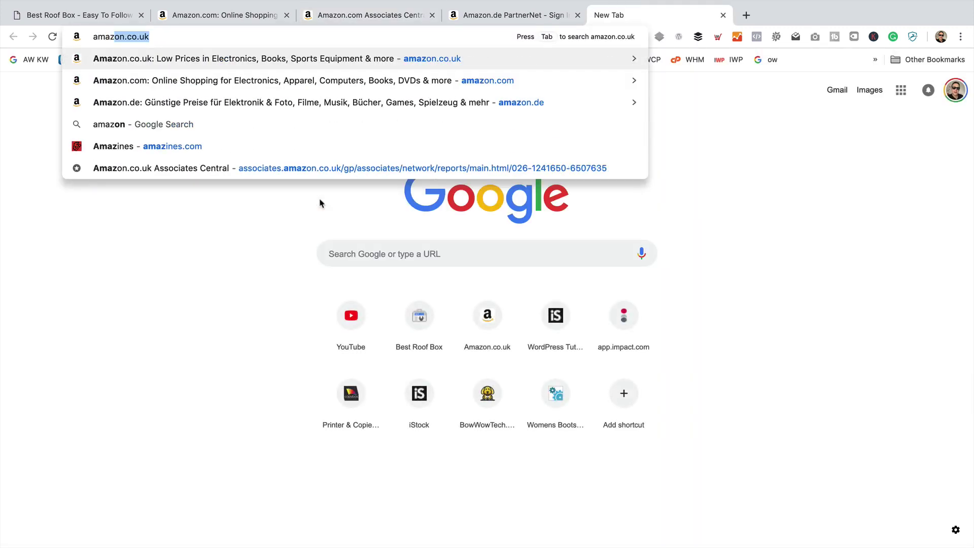
key(Return)
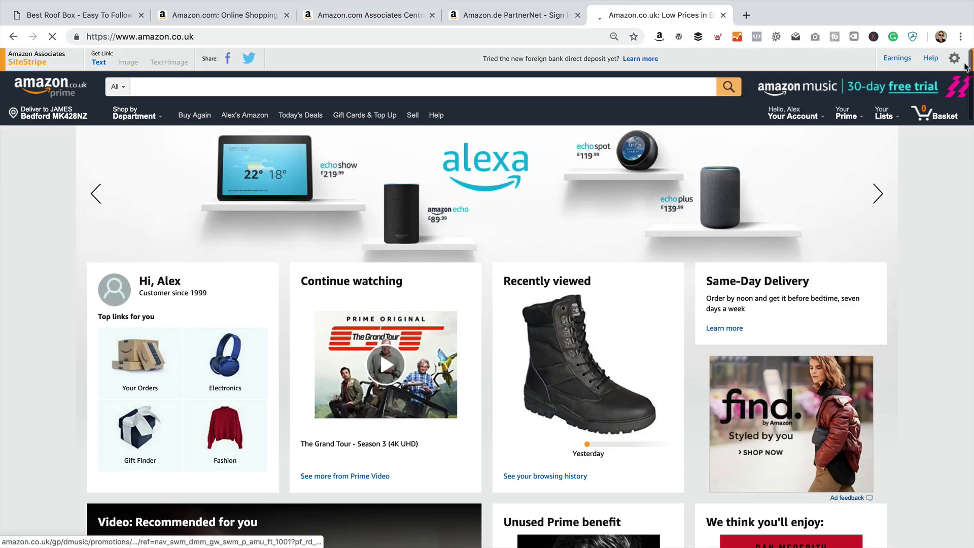
click(941, 78)
click(487, 230)
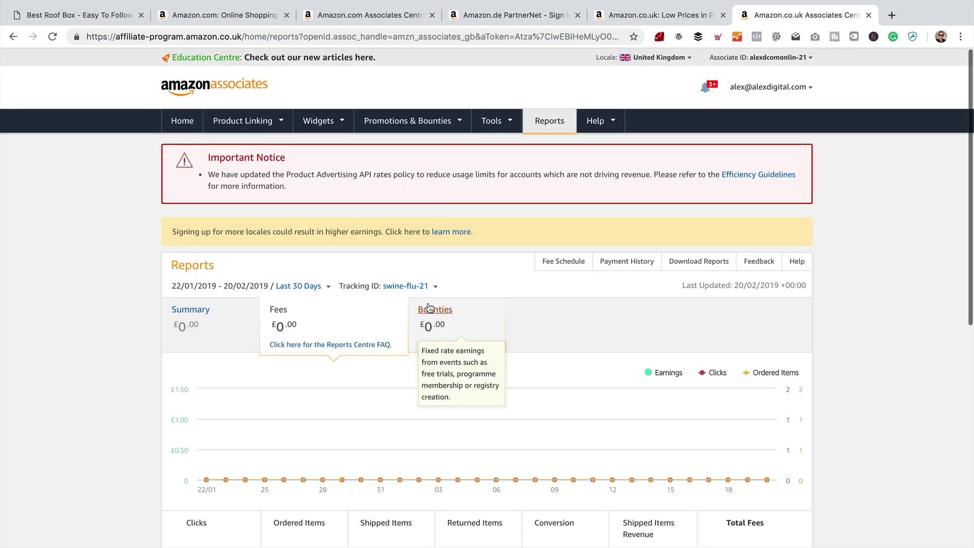
- Check the Tracking ID list on the UK reports page showing £0.00 earnings
click(416, 286)
click(440, 208)
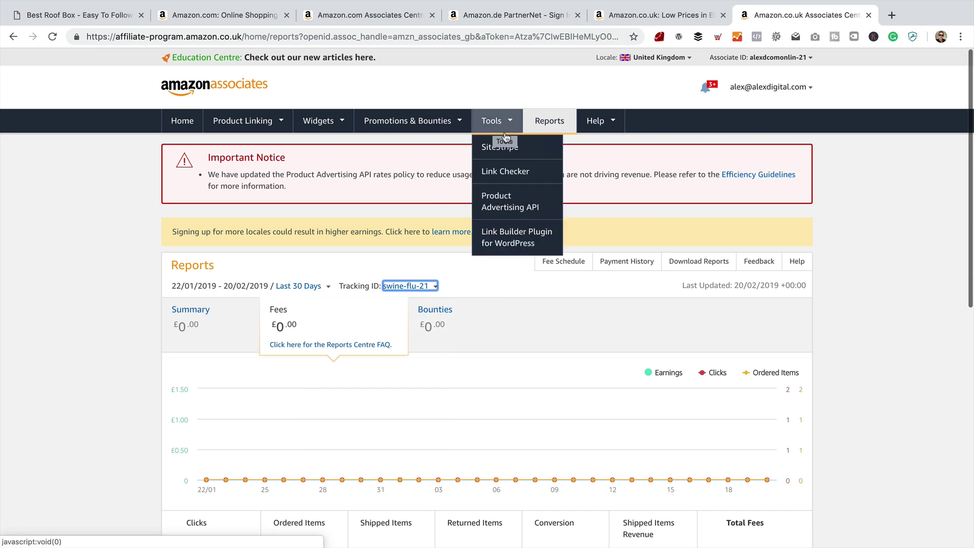
mouse_move(488, 121)
mouse_move(333, 127)
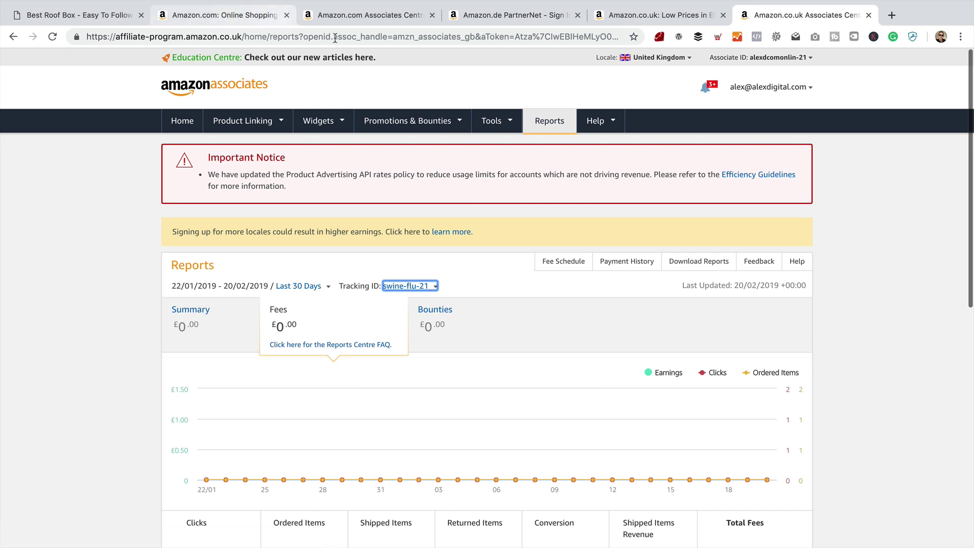
- From the US reports tab, go to Tools > OneLink and scroll to Link Your Accounts
click(333, 16)
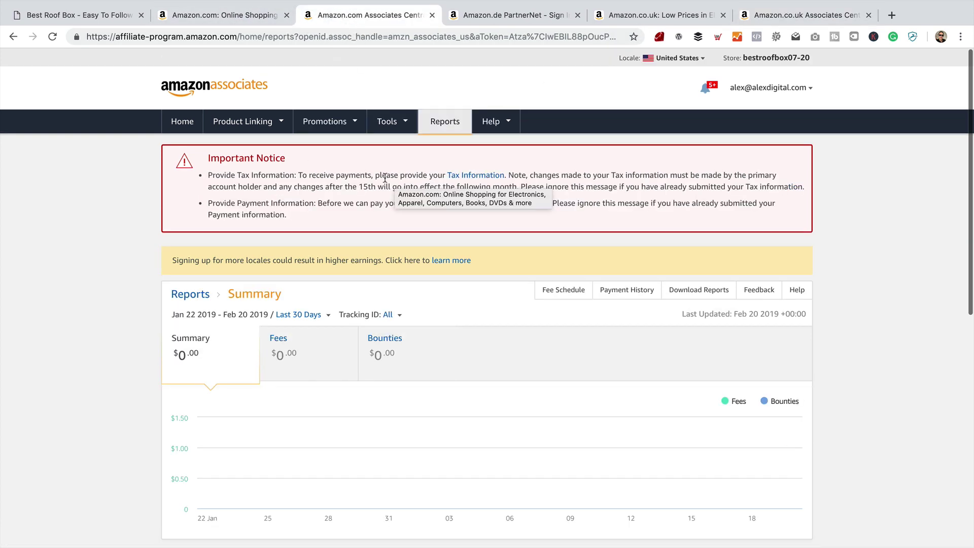
mouse_move(244, 132)
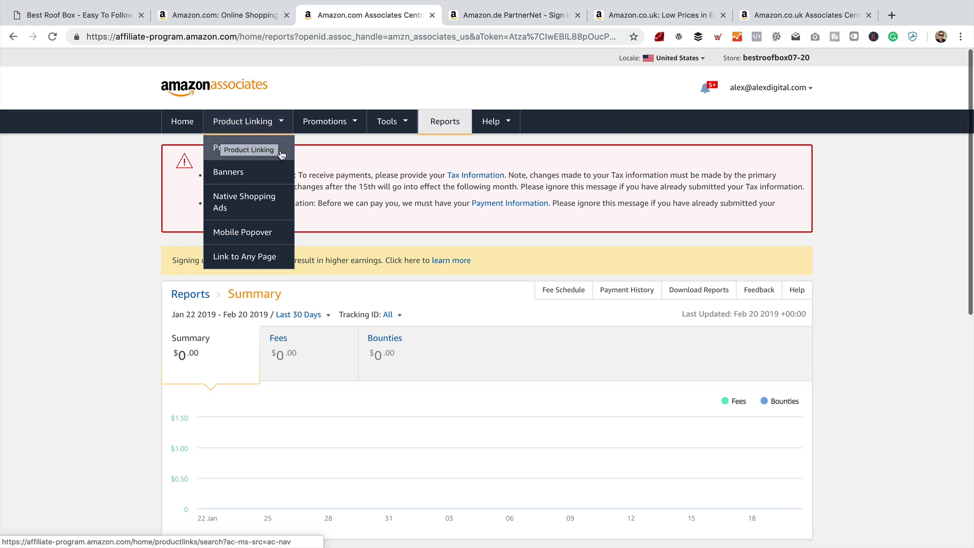
mouse_move(405, 131)
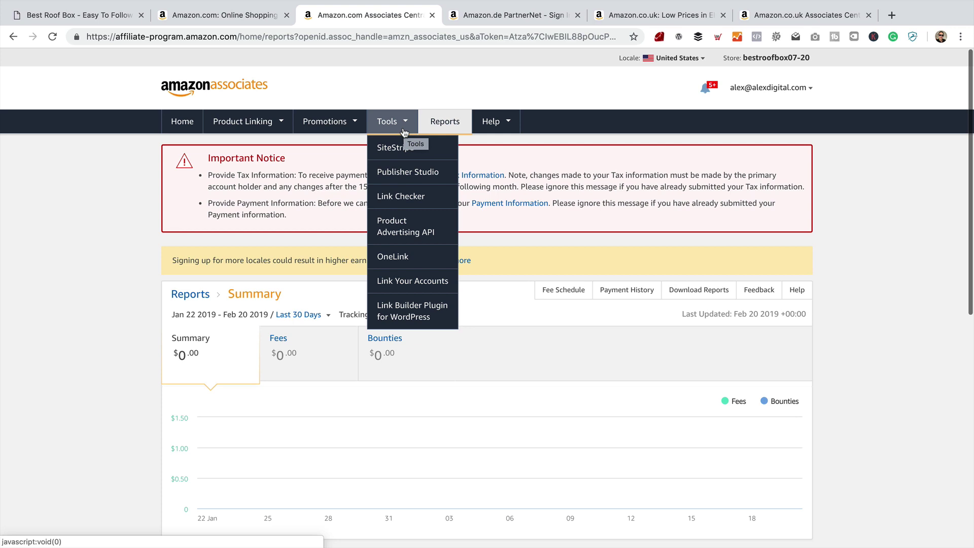
click(404, 257)
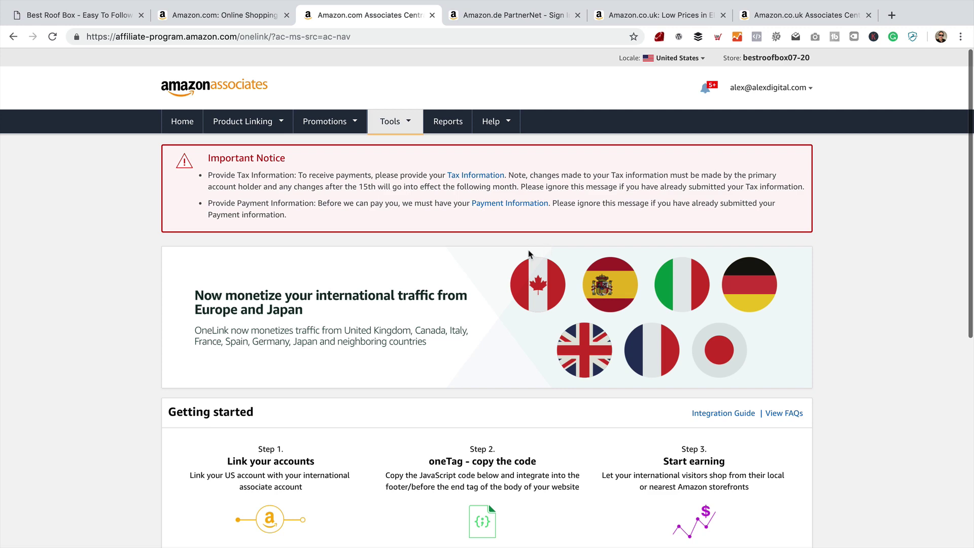
scroll(529, 251, down, 5)
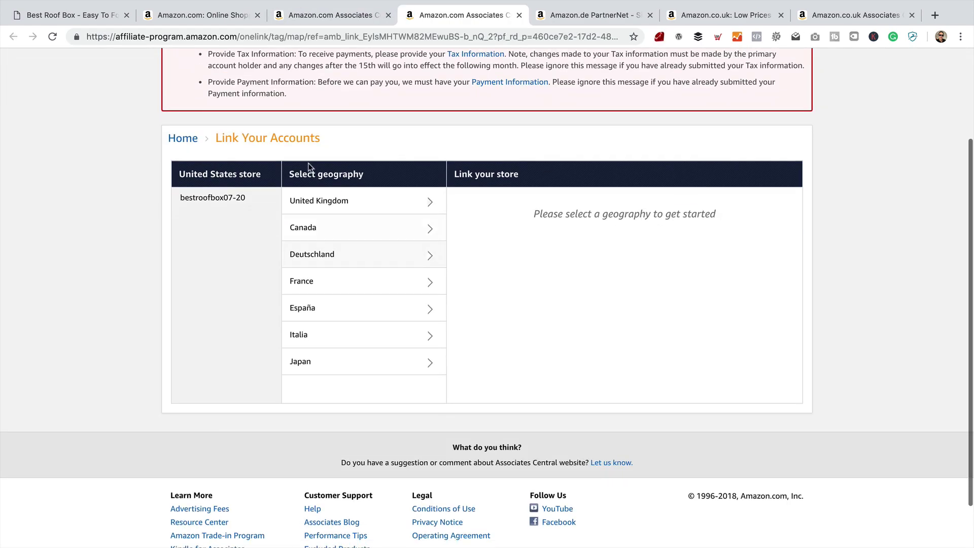
- Select United Kingdom, paste the UK associate ID copied from the co.uk tab, and link the store
click(386, 201)
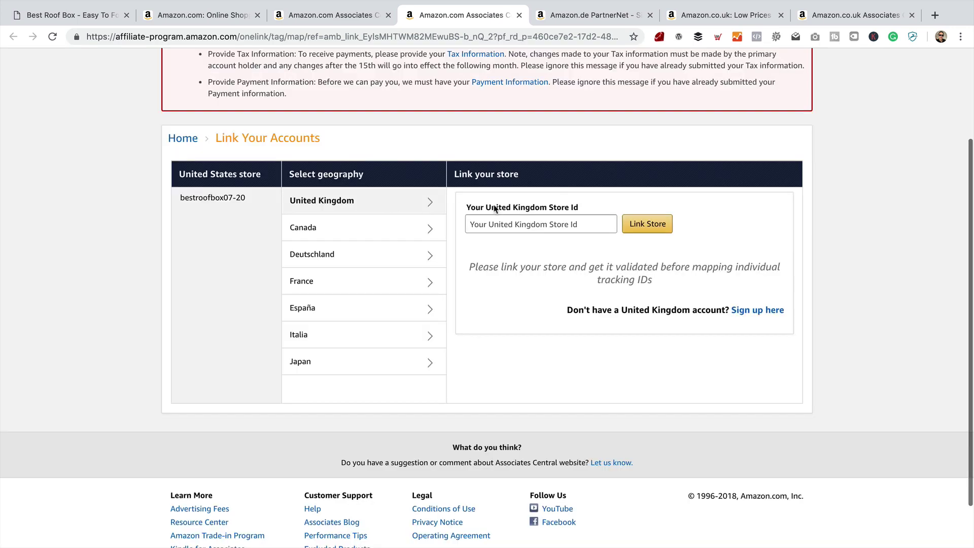
scroll(596, 175, up, 1)
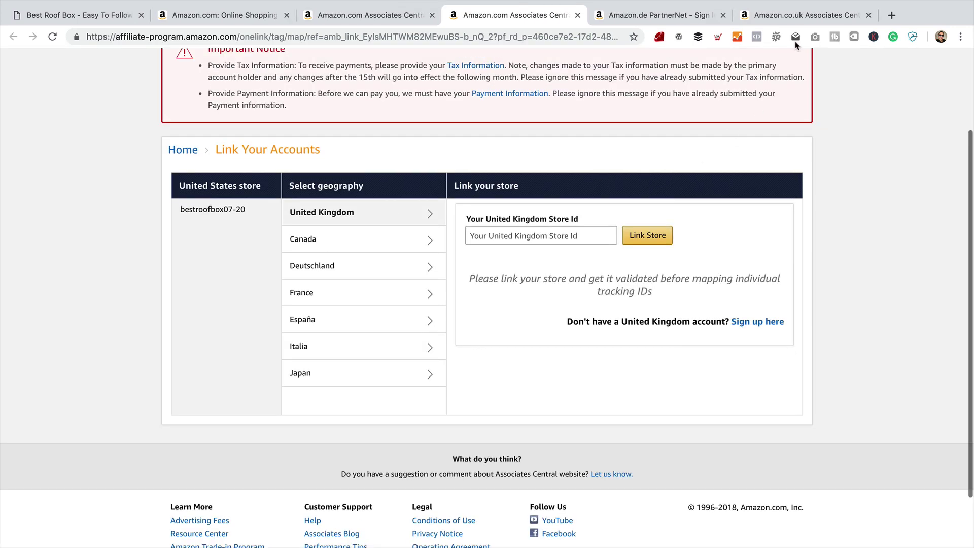
click(799, 16)
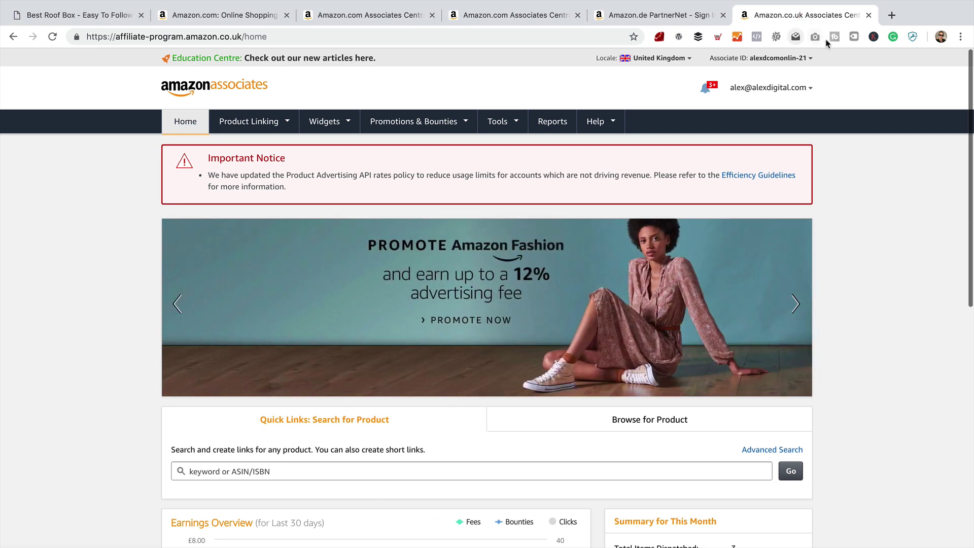
click(774, 59)
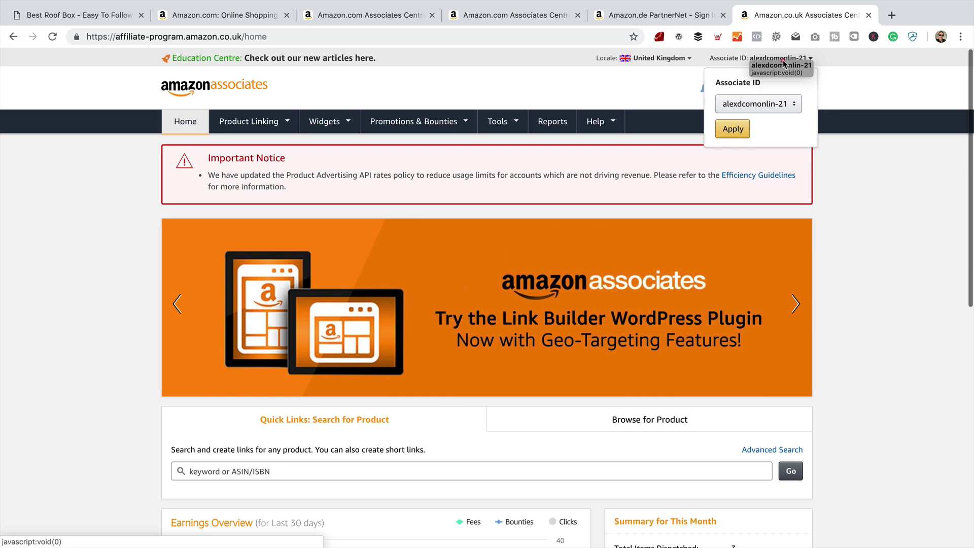
drag(750, 60, 808, 60)
key(super+c)
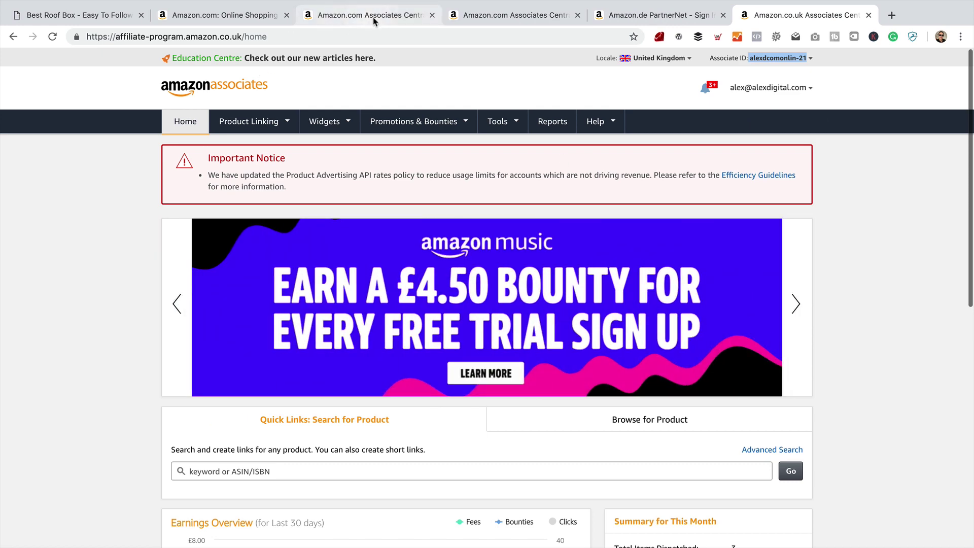
click(485, 17)
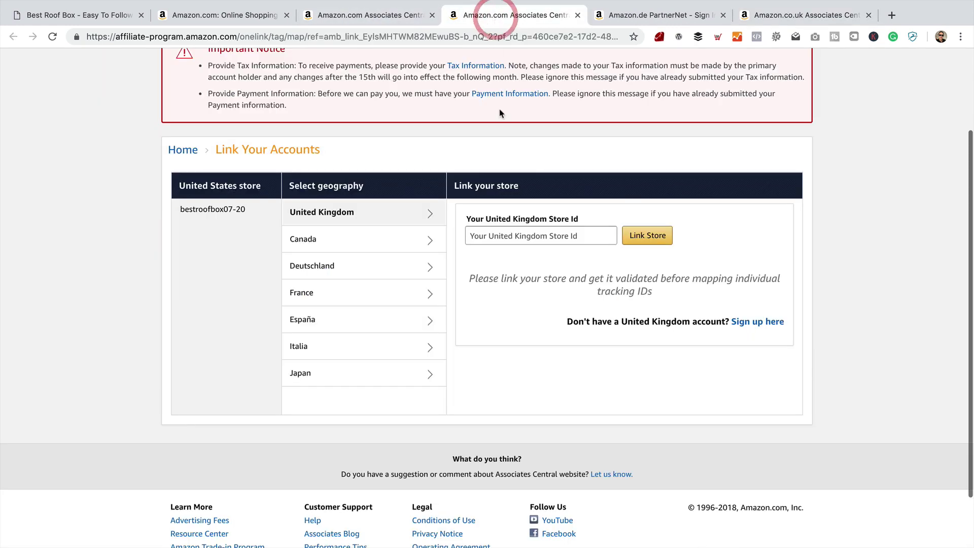
click(545, 237)
key(super+v)
click(659, 236)
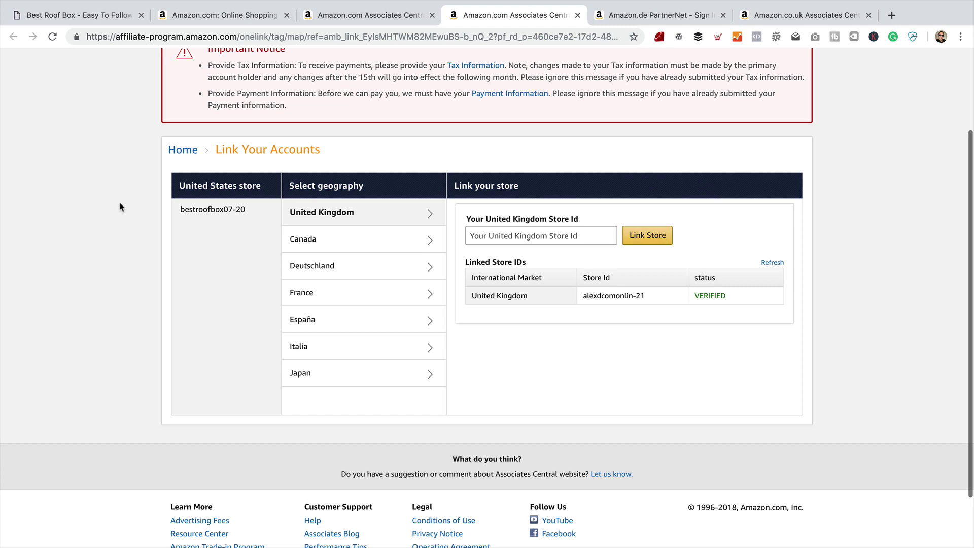
- Link Deutschland with the German partner ID from PartnerNet, trimming the pasted leading space
click(334, 266)
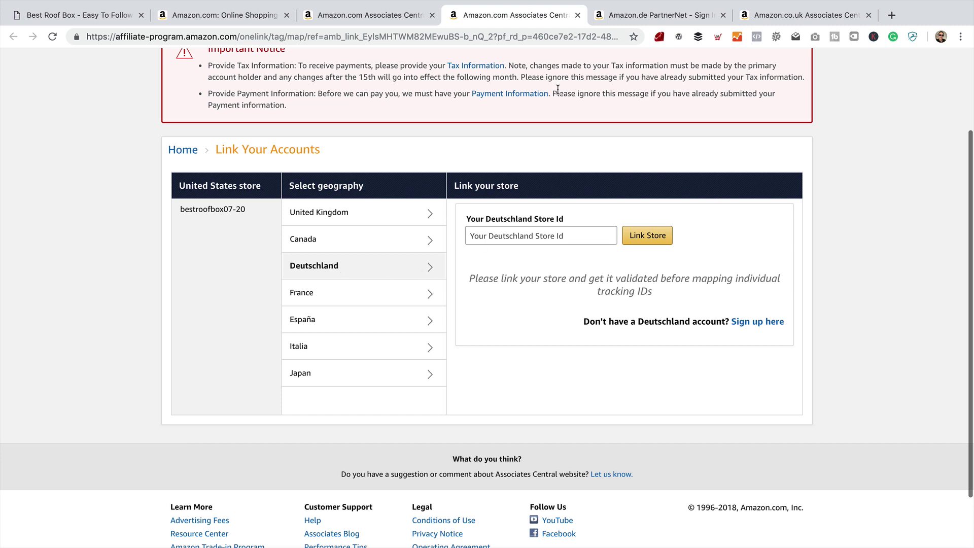
click(689, 14)
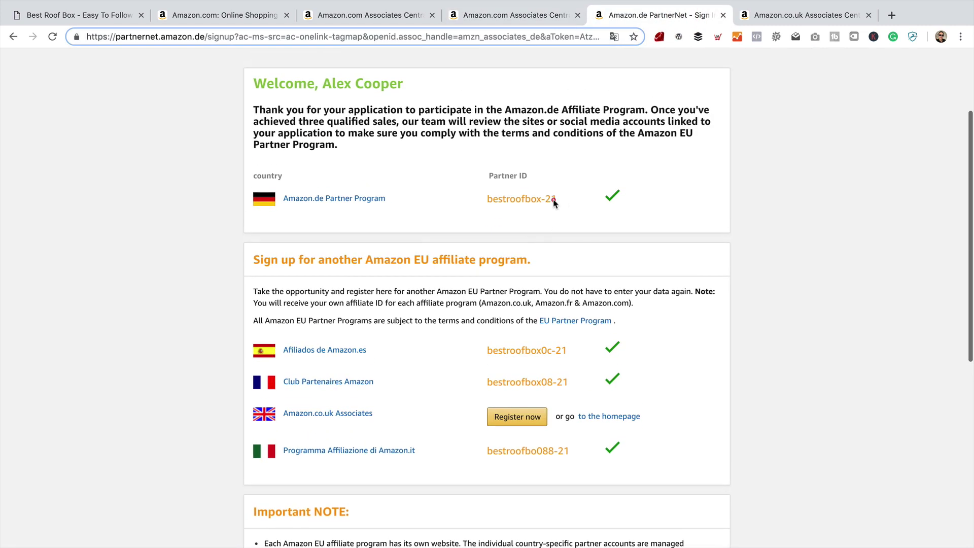
drag(558, 199, 485, 199)
key(super+c)
click(823, 20)
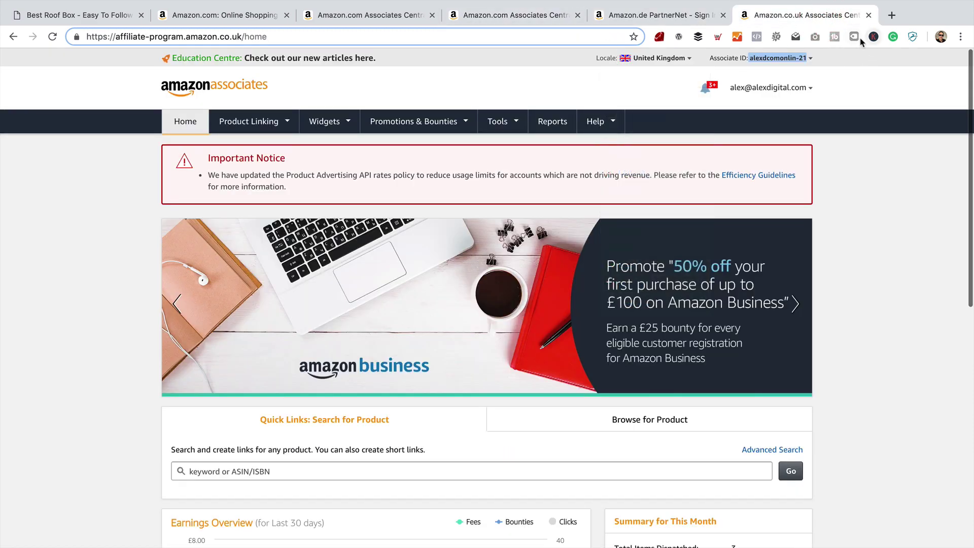
click(869, 15)
click(495, 14)
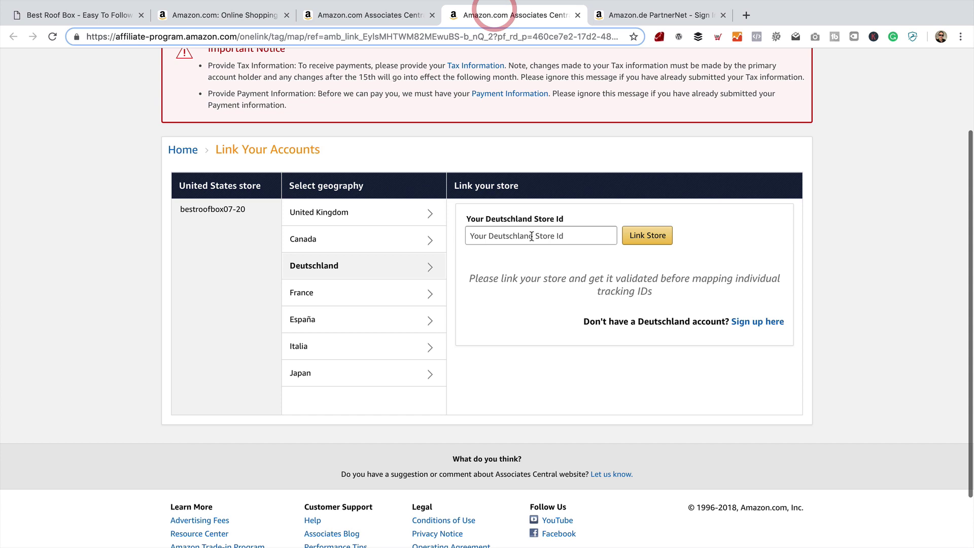
click(538, 235)
key(super+v)
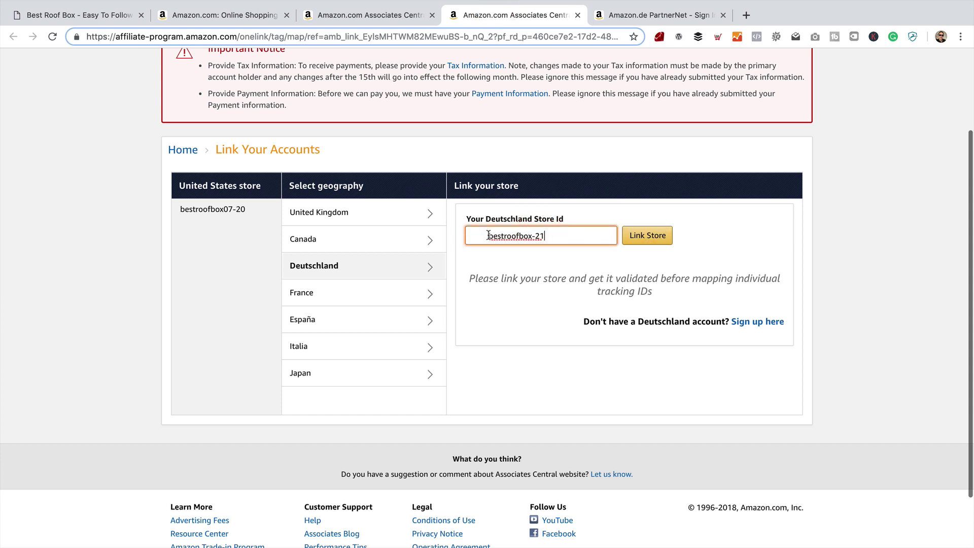
drag(488, 236, 449, 237)
key(BackSpace)
click(646, 235)
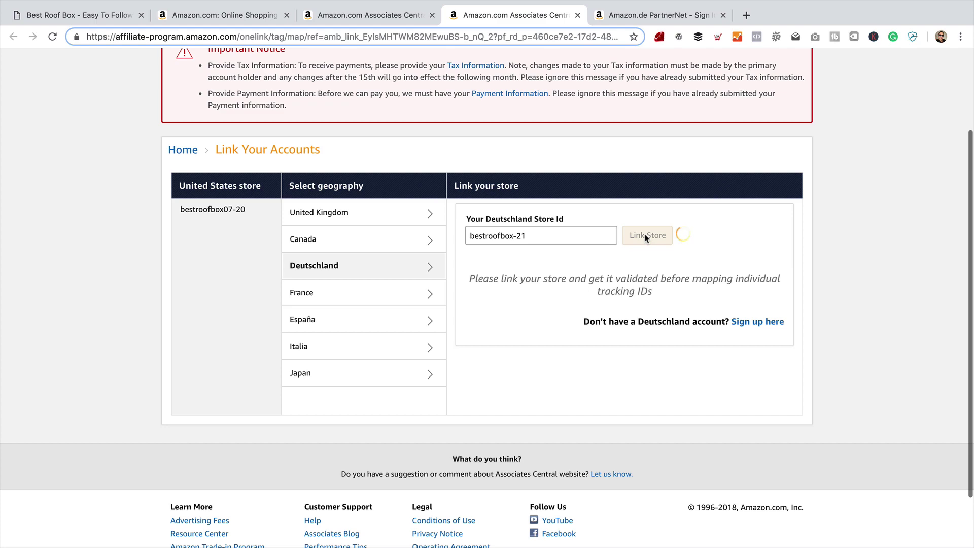
- Choose France and paste a partner ID copied from PartnerNet into its store ID field
click(367, 293)
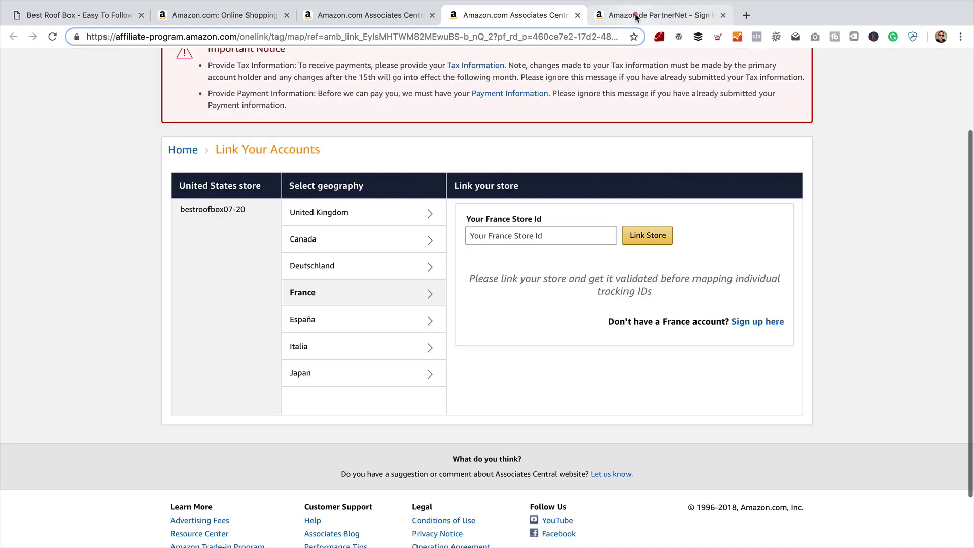
click(635, 16)
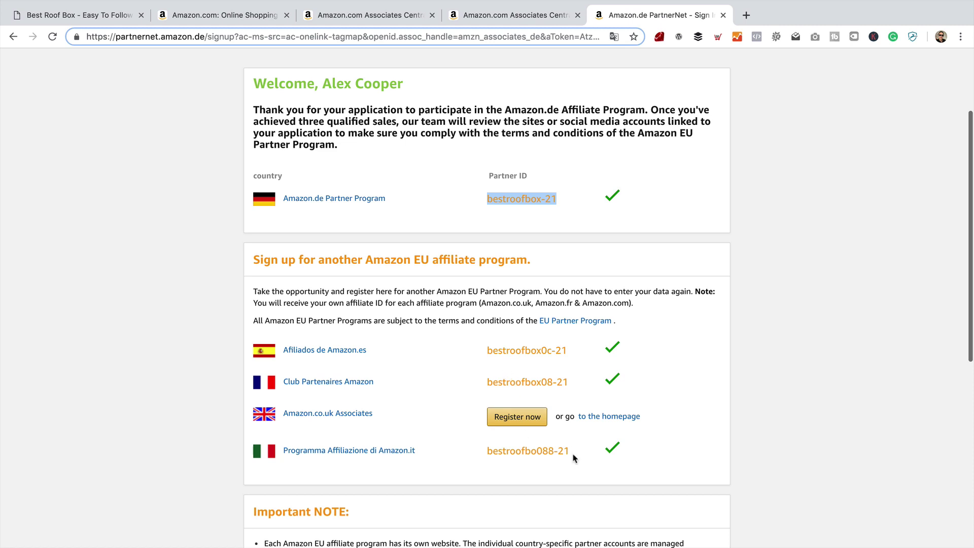
drag(572, 453, 485, 453)
key(super+c)
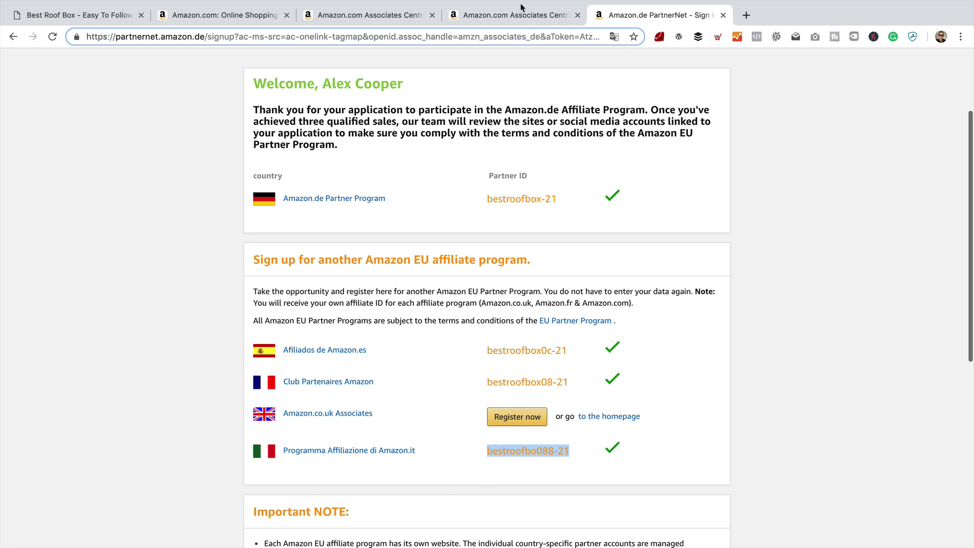
click(483, 15)
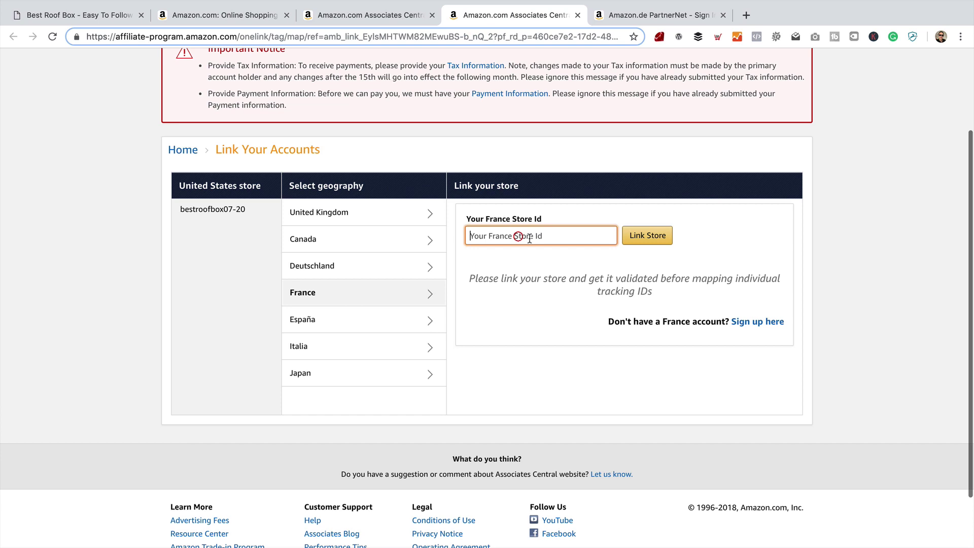
key(super+v)
key(super+z)
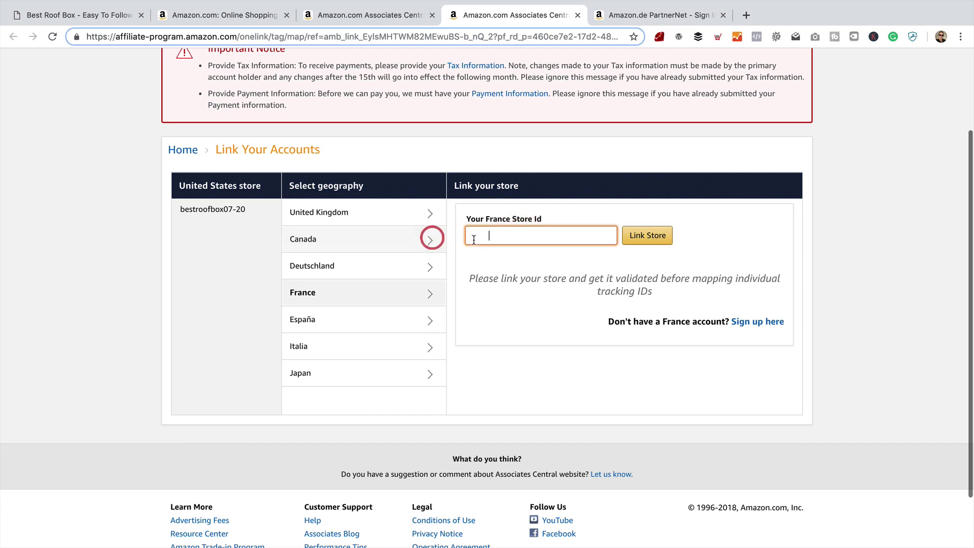
key(super+shift+z)
- Remove the leading spaces from the France store ID and link it, leaving it pending
click(486, 236)
drag(486, 236, 466, 238)
key(BackSpace)
click(633, 239)
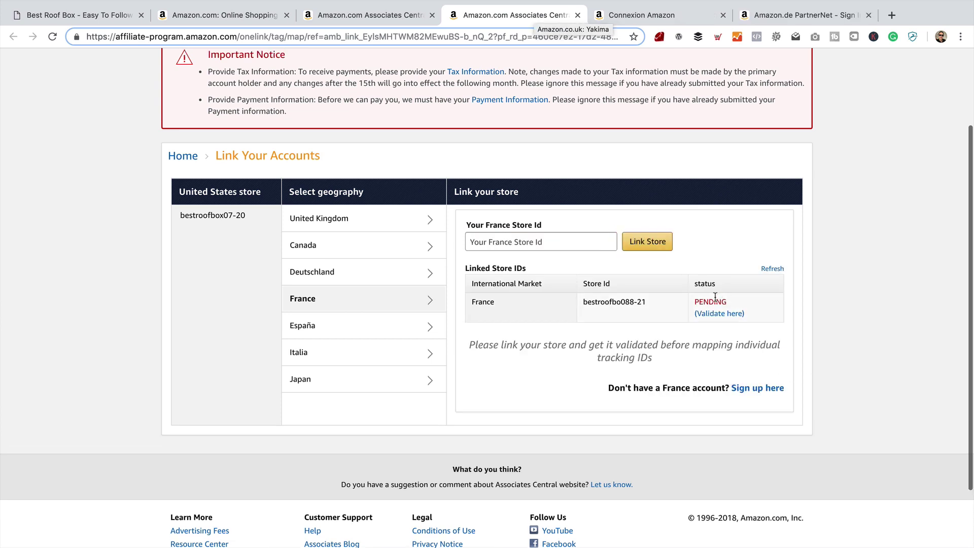
scroll(678, 338, down, 1)
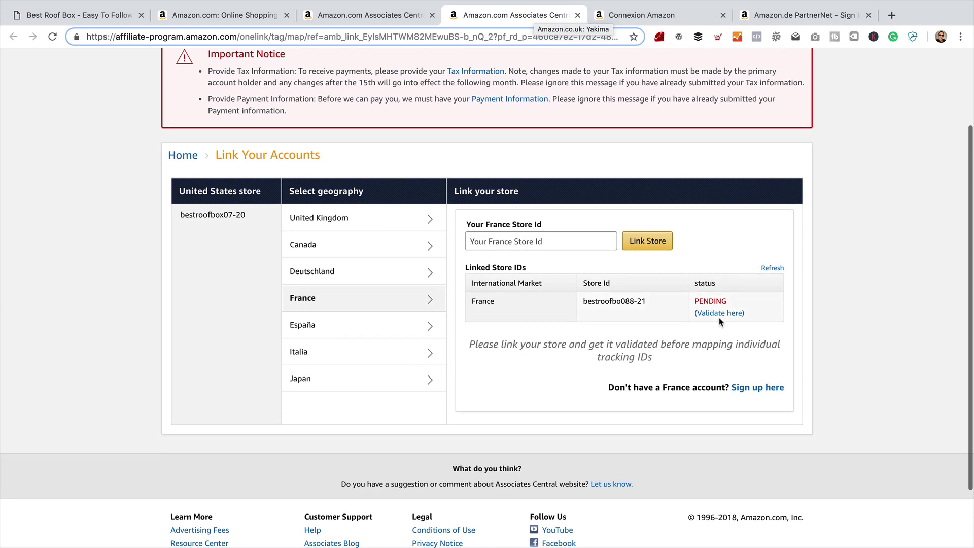
click(914, 232)
scroll(858, 195, down, 1)
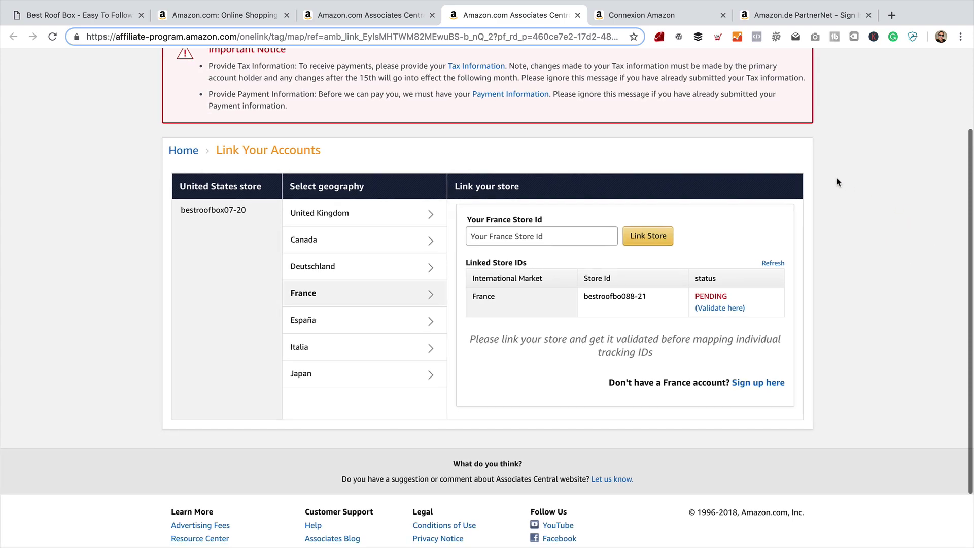
- Link España with the Spanish partner ID from PartnerNet, trimming the leading space
click(385, 323)
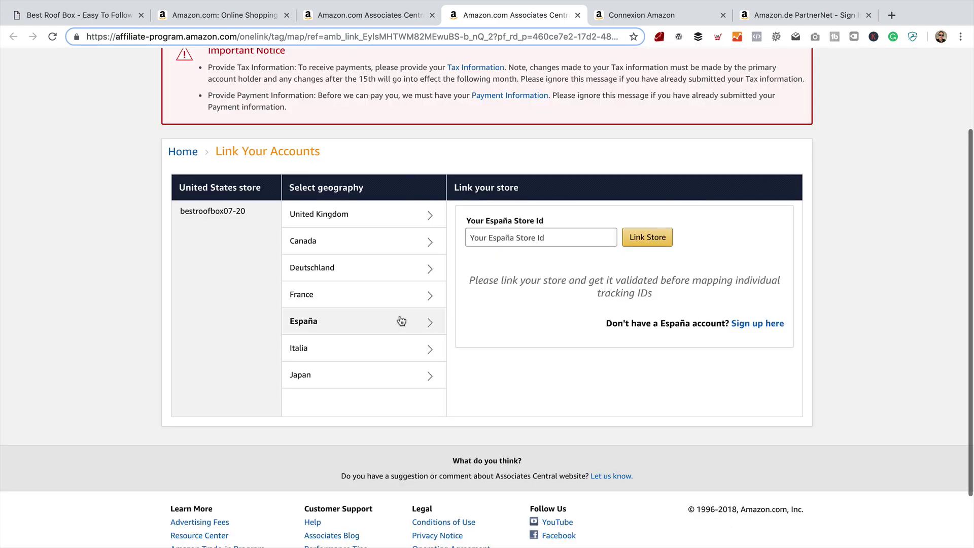
click(724, 14)
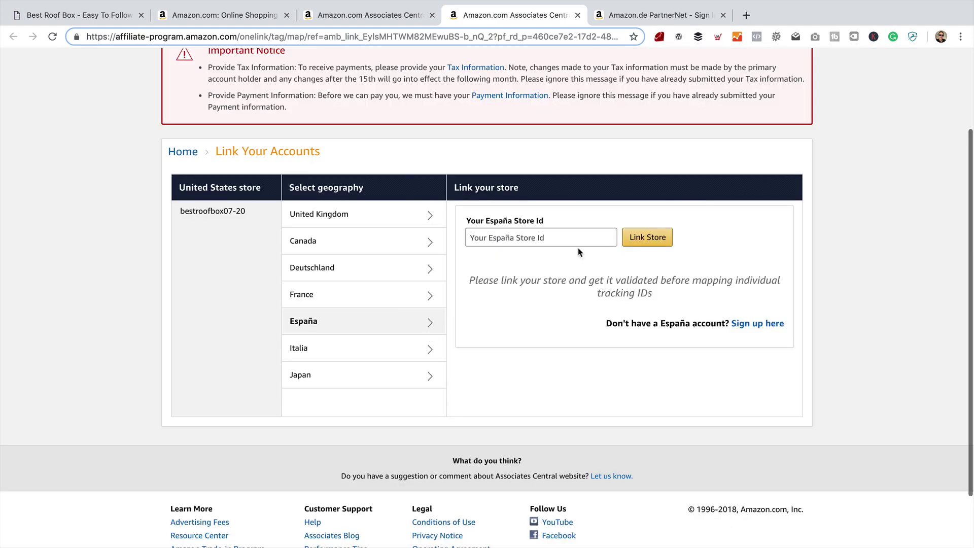
click(687, 23)
scroll(579, 348, down, 1)
click(581, 422)
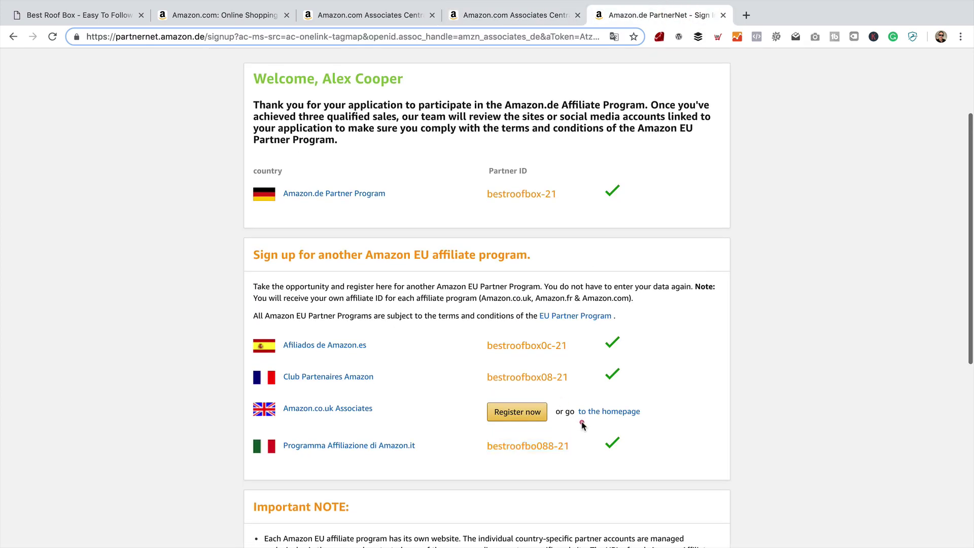
drag(567, 345, 477, 345)
key(super+c)
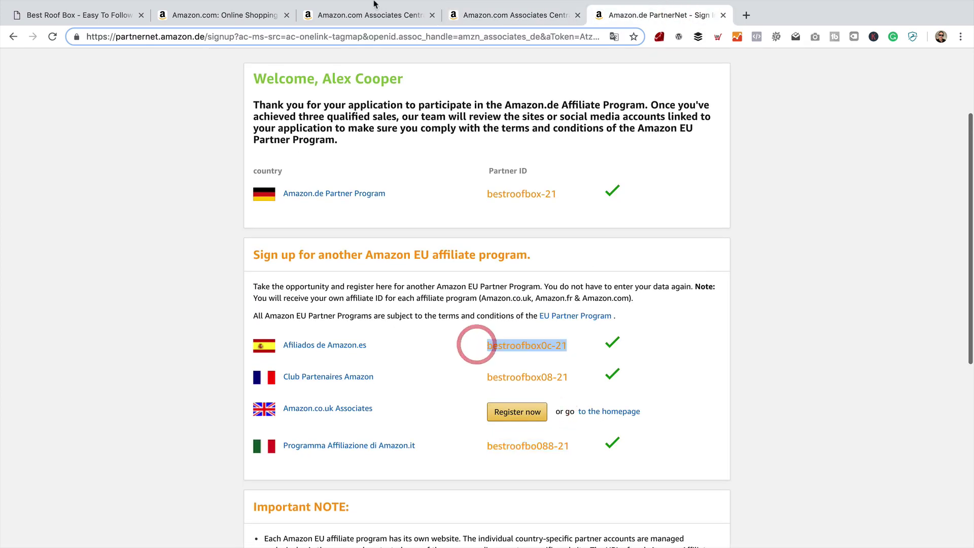
click(354, 16)
click(502, 19)
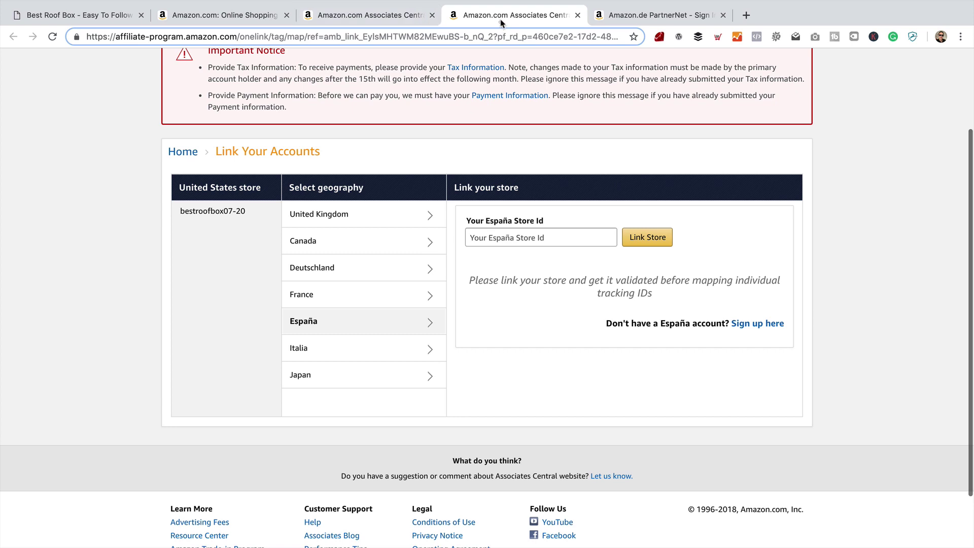
click(527, 236)
key(super+v)
drag(488, 237, 446, 245)
key(BackSpace)
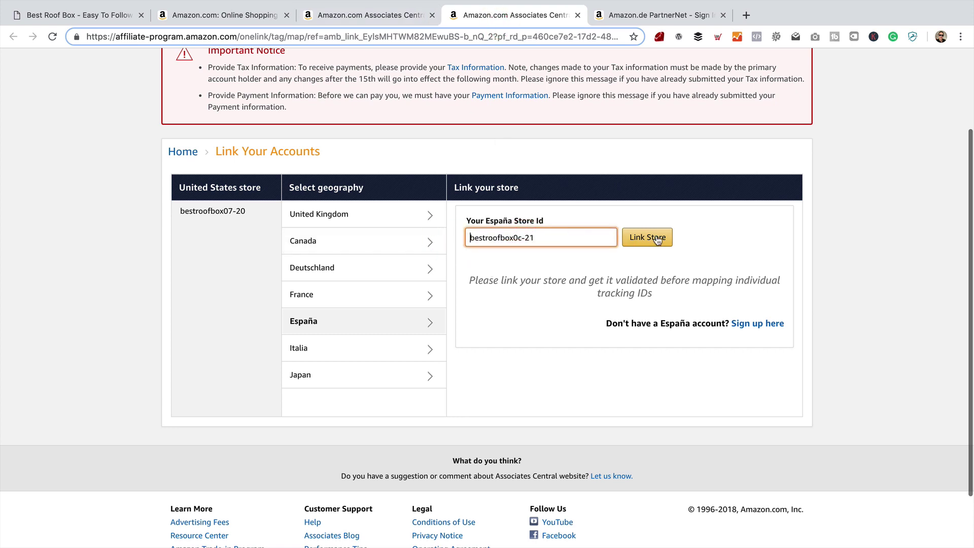
click(662, 237)
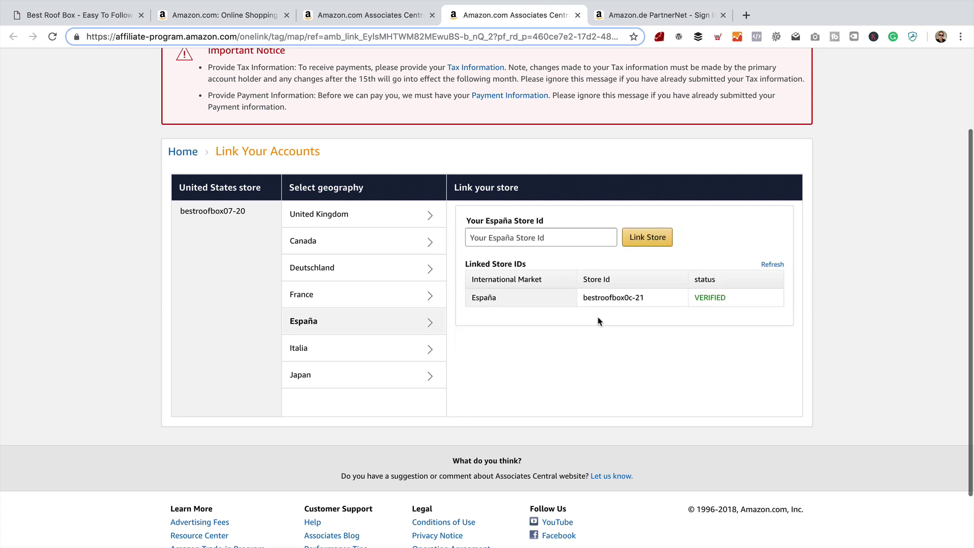
- Link Italia with the Italian partner ID copied from PartnerNet
click(404, 347)
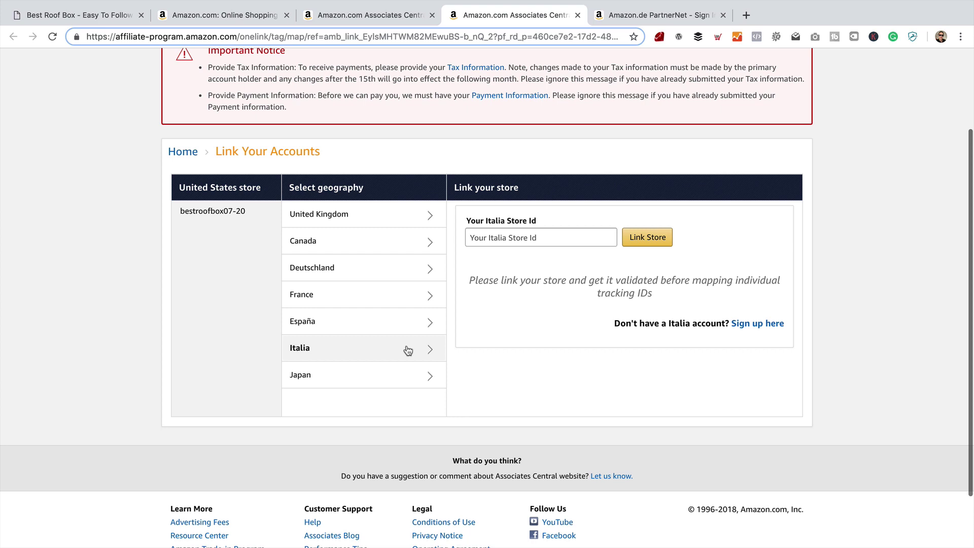
click(628, 17)
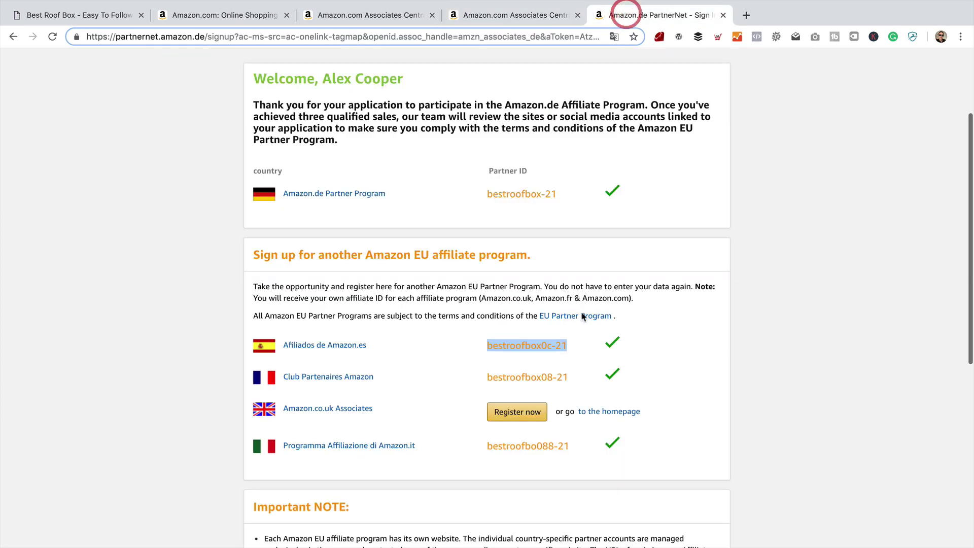
drag(570, 445, 490, 451)
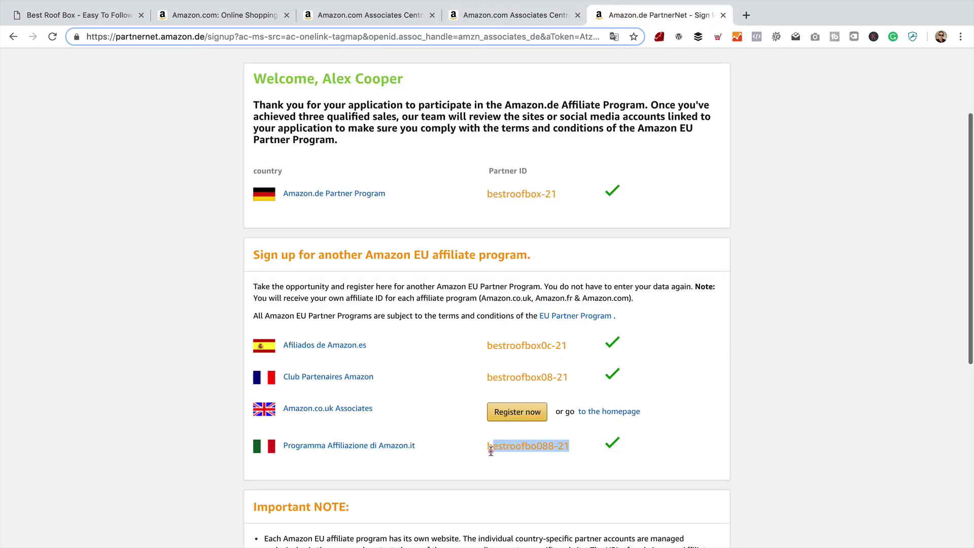
click(529, 15)
click(549, 231)
text(bestroofbo088-21)
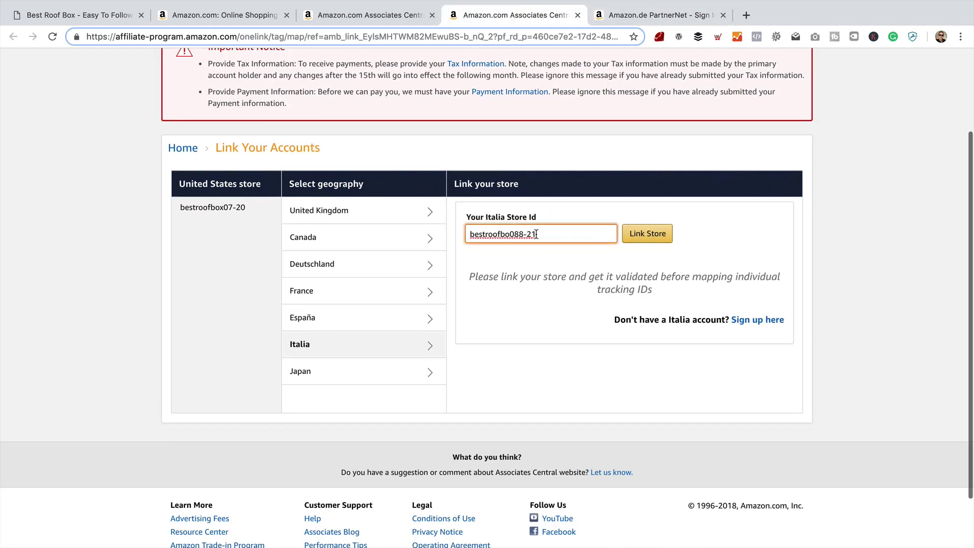
click(657, 238)
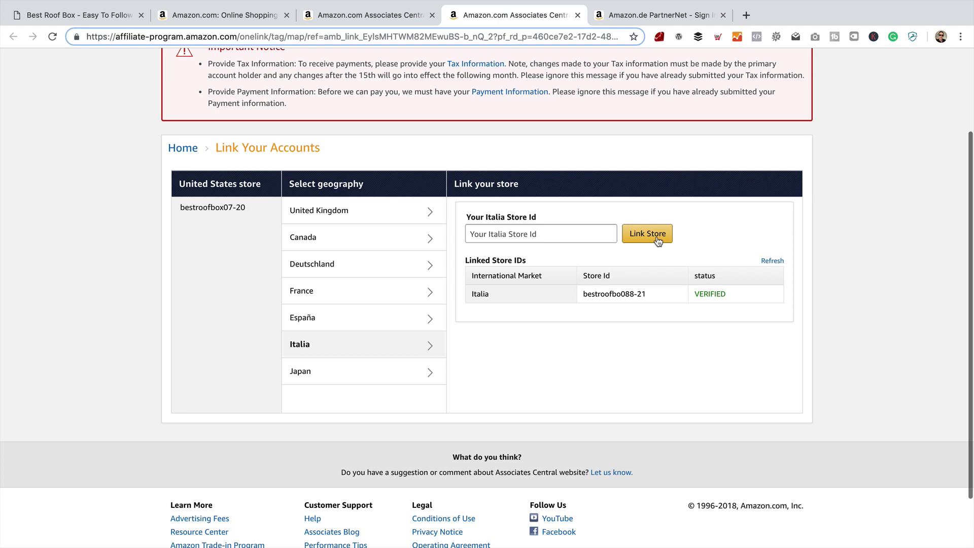
- Return to the Associates home page and open Tools > OneLink
click(648, 234)
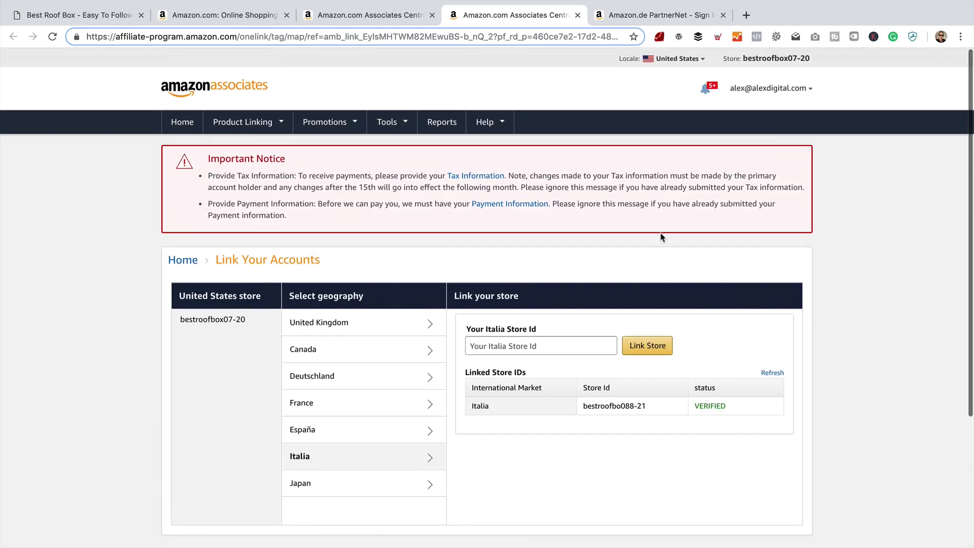
scroll(219, 181, down, 4)
scroll(213, 167, up, 2)
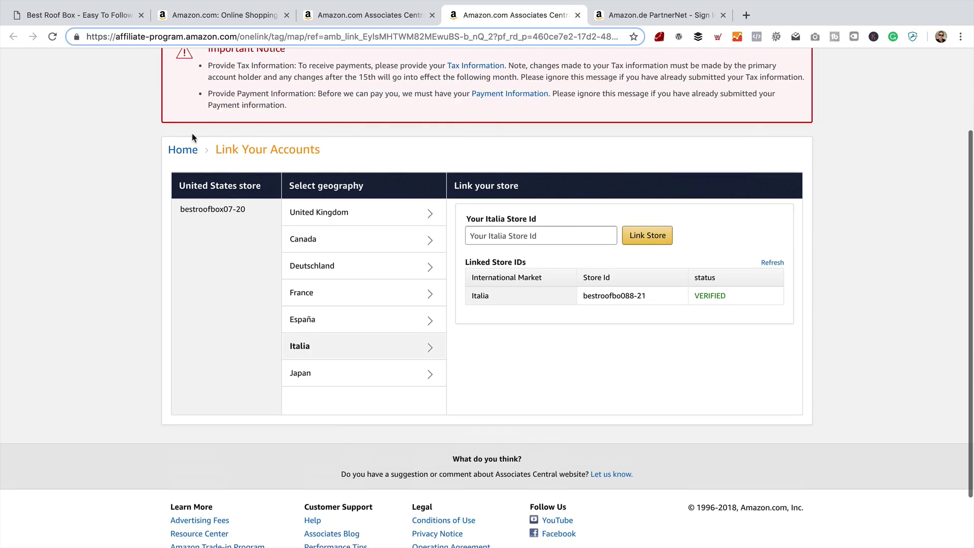
click(187, 151)
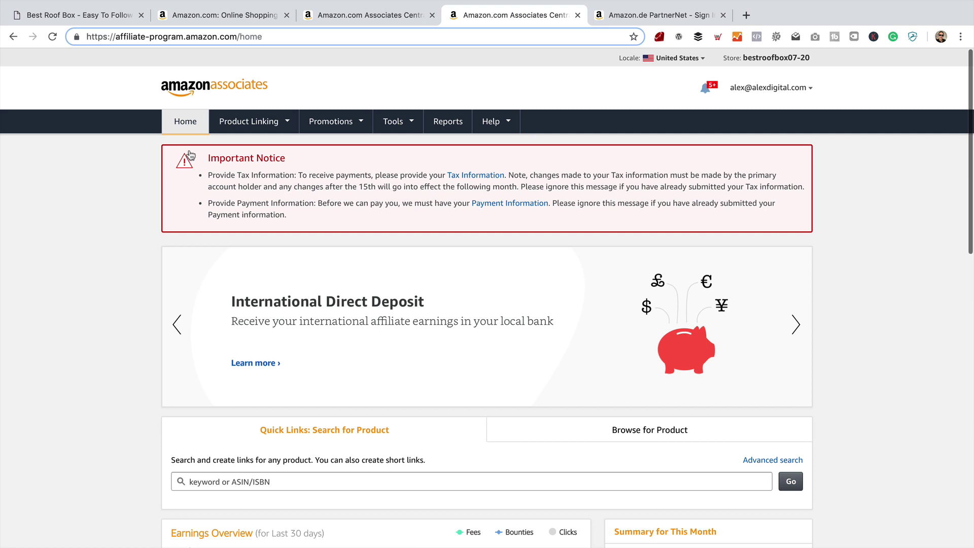
mouse_move(393, 122)
click(433, 260)
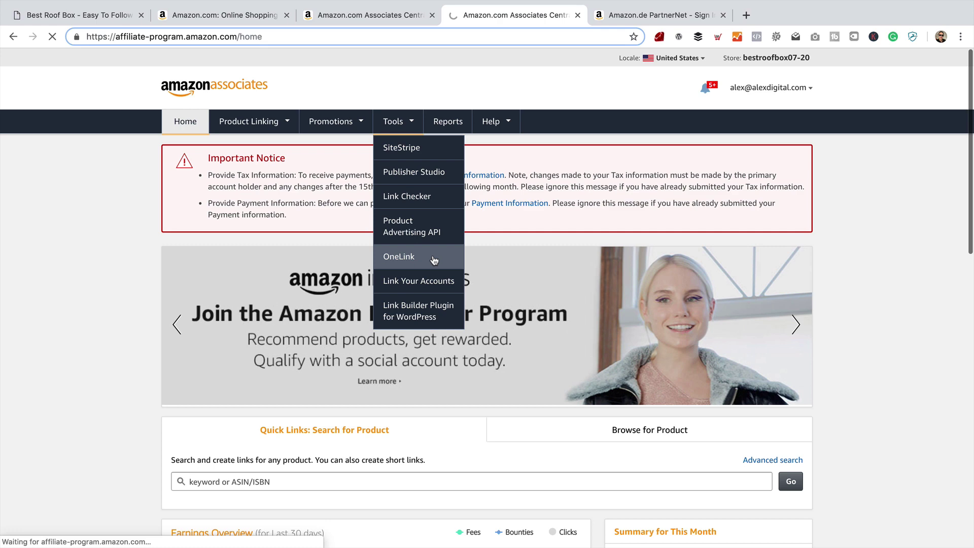
scroll(434, 260, down, 3)
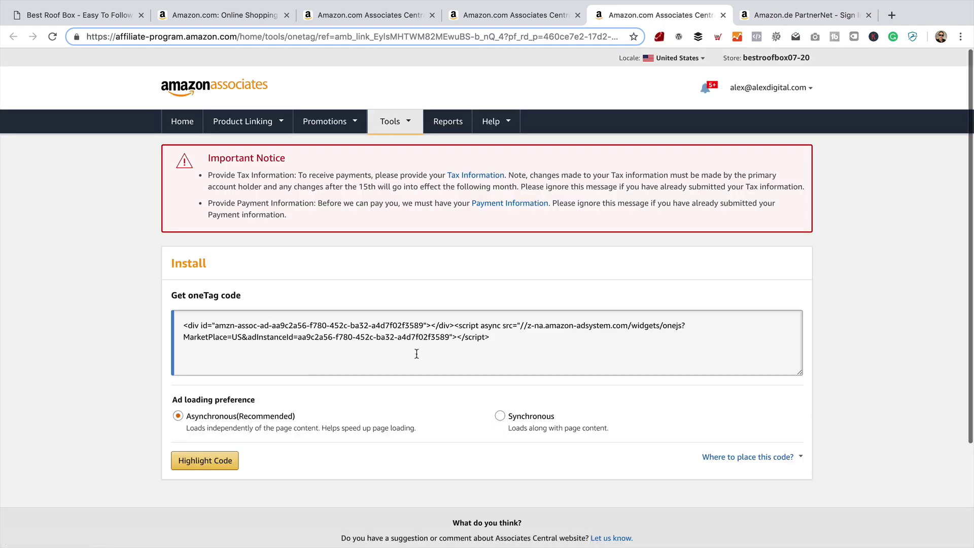
- Copy the full oneTag code and view where it should be placed on the site
drag(581, 353, 181, 321)
right_click(223, 325)
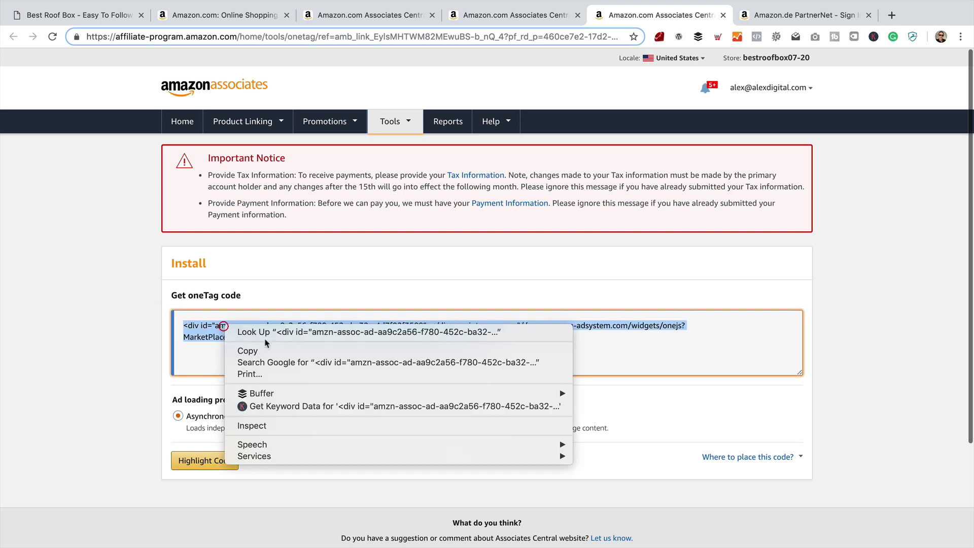
click(271, 352)
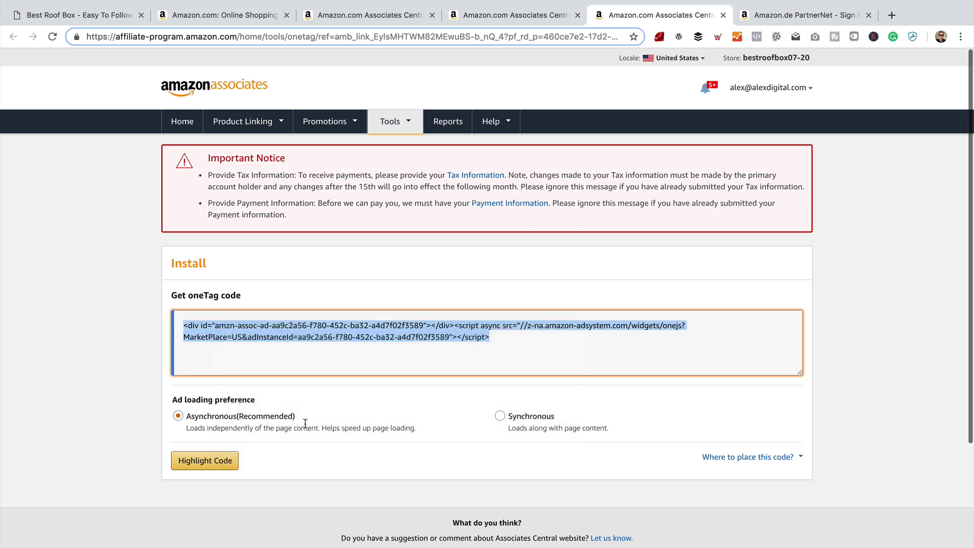
scroll(312, 424, down, 2)
click(801, 415)
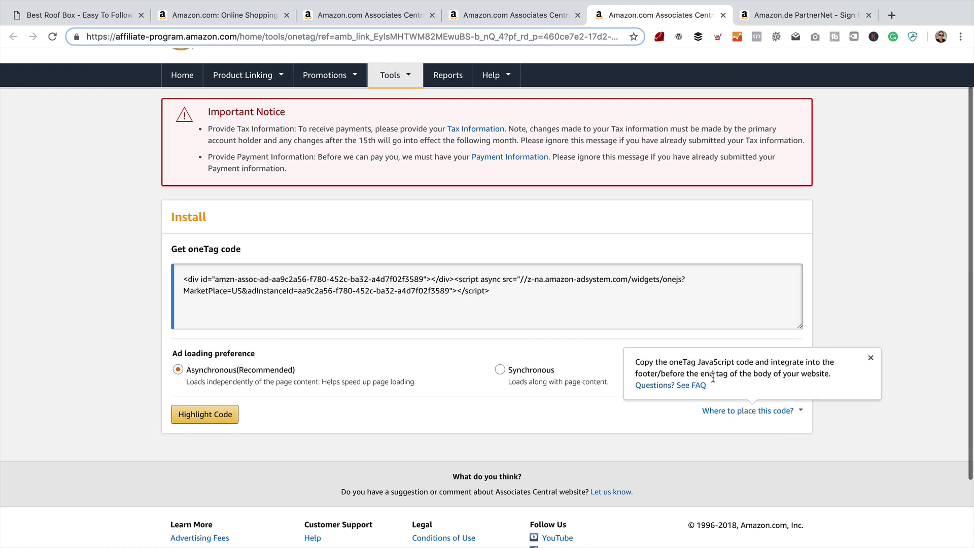
- On the Best Roof Box WordPress dashboard, search Add Plugins for 'insert header and footer'
click(87, 15)
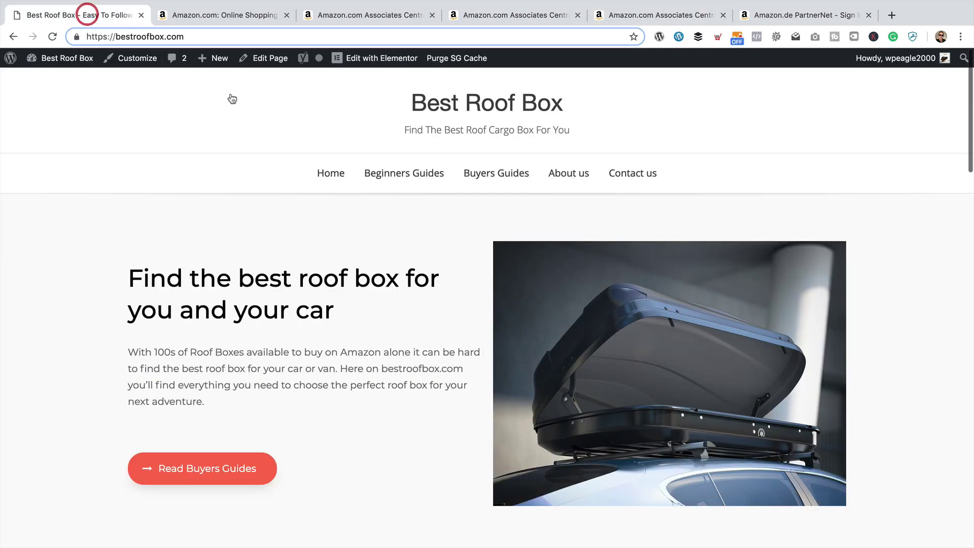
mouse_move(71, 59)
click(73, 83)
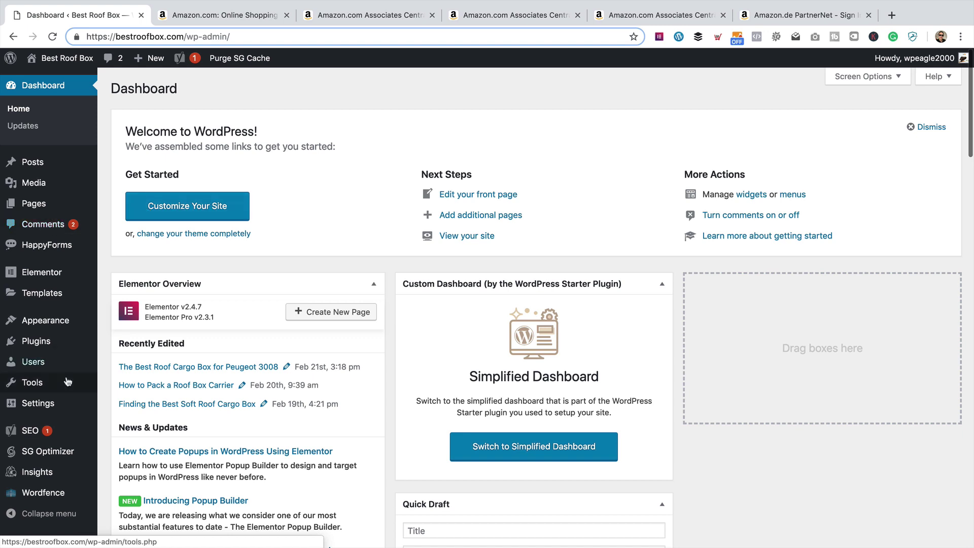
mouse_move(86, 341)
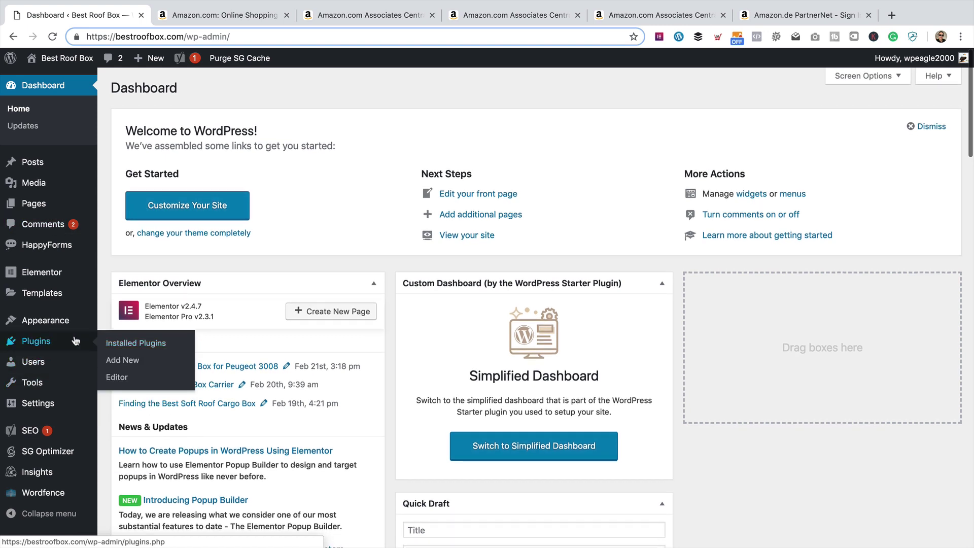
click(116, 361)
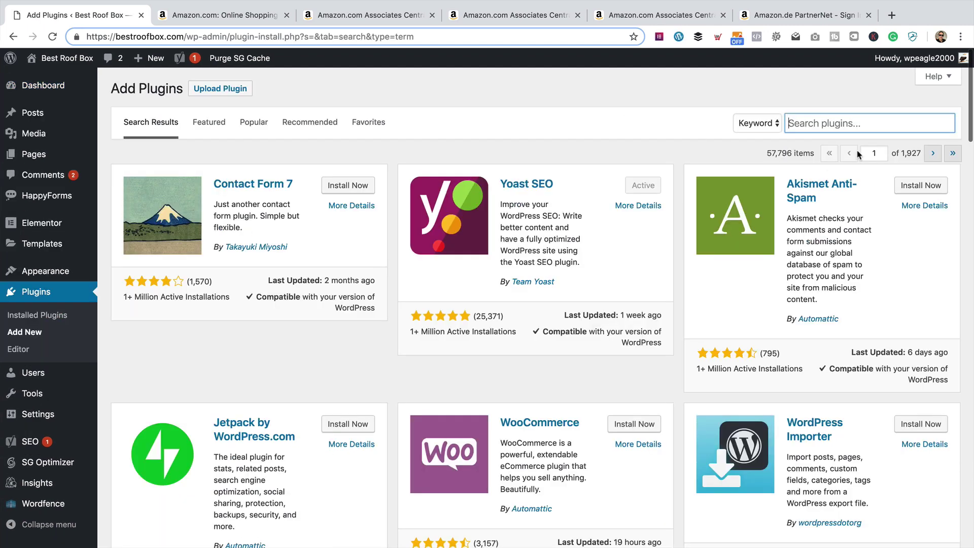
text(insert header and footer)
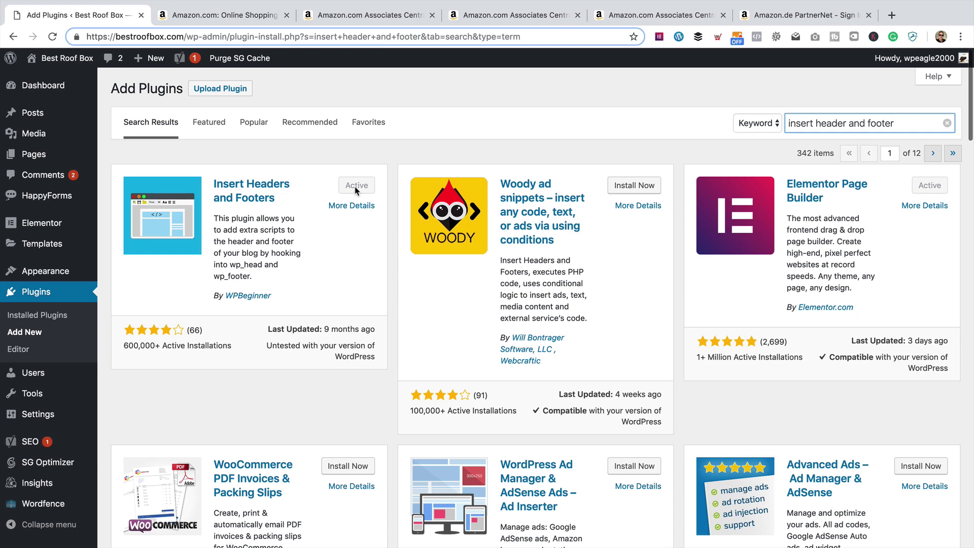
- Paste the Amazon oneTag code into Scripts in Footer under Settings > Insert Headers and Footers, and save
mouse_move(61, 416)
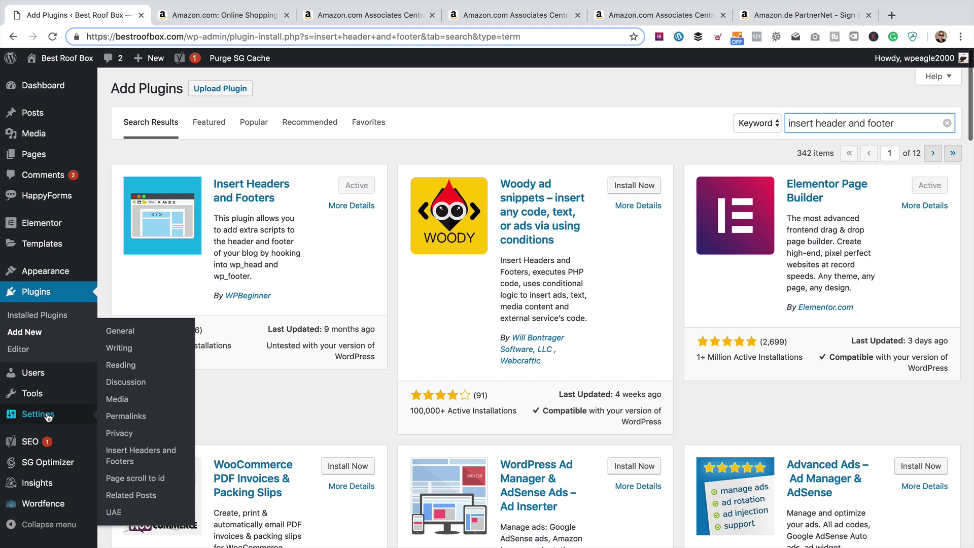
click(150, 459)
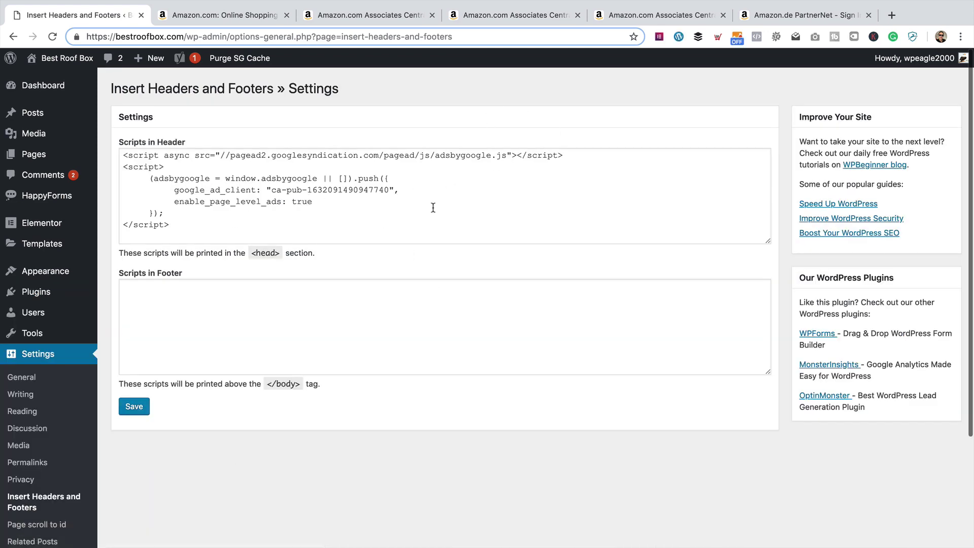
click(249, 323)
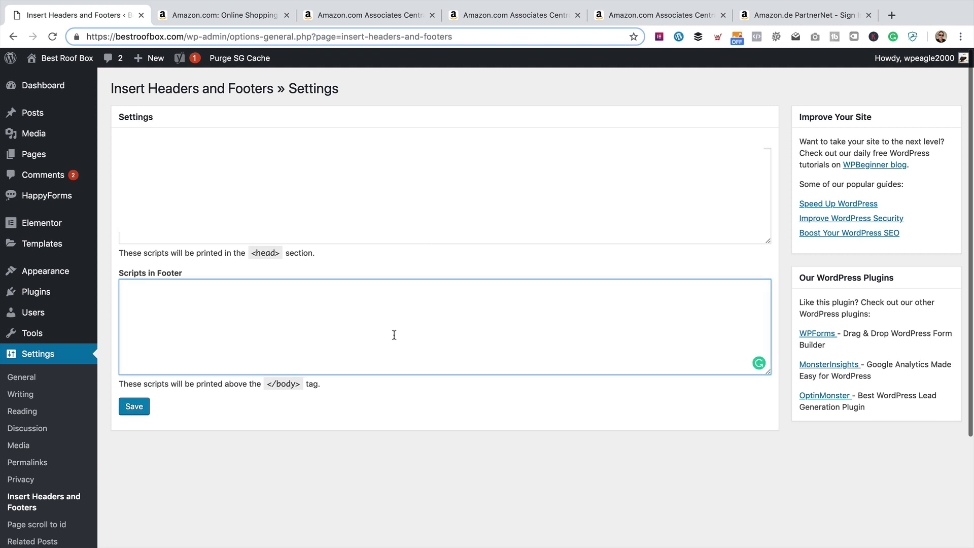
right_click(200, 286)
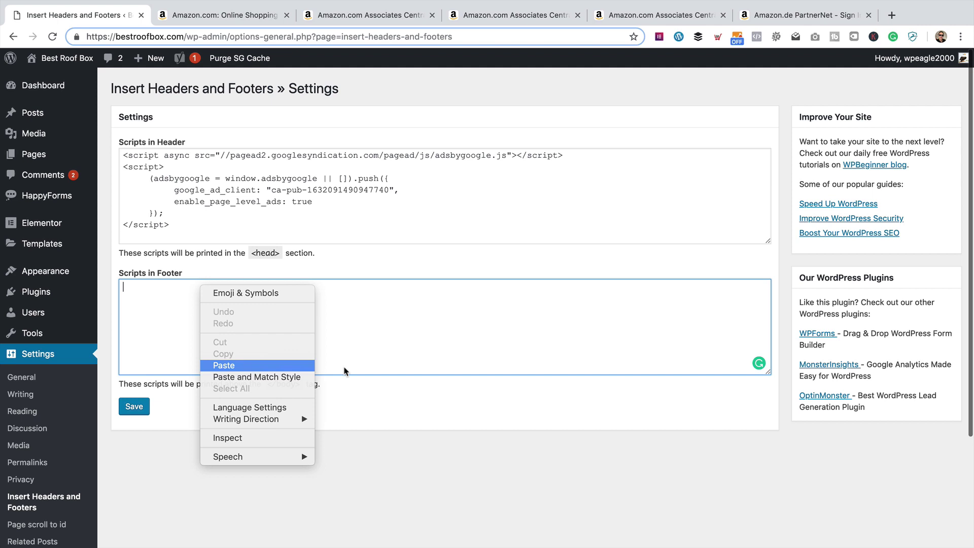
click(134, 406)
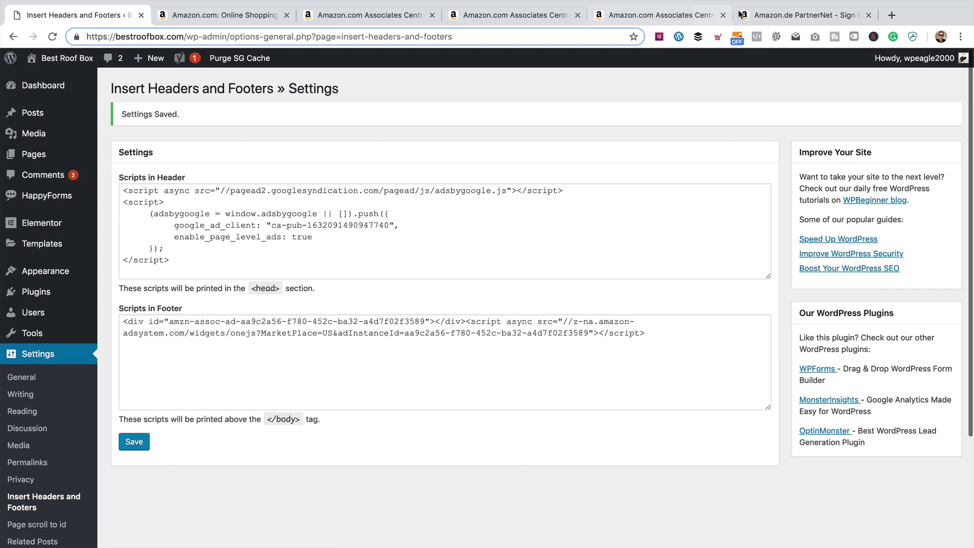
- Back in Associates Central, go to Tools > OneLink and scroll down to Additional settings
click(655, 14)
scroll(335, 355, down, 1)
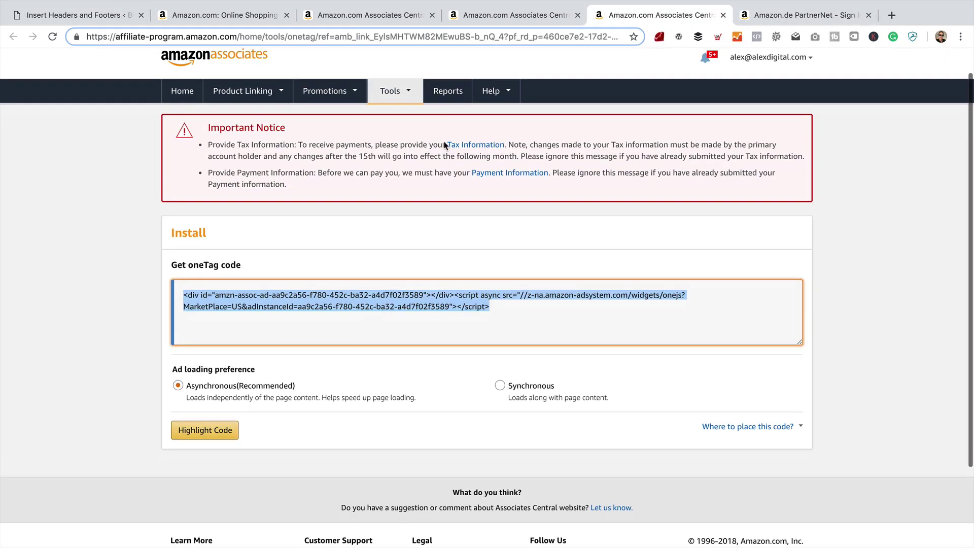
mouse_move(393, 93)
click(407, 229)
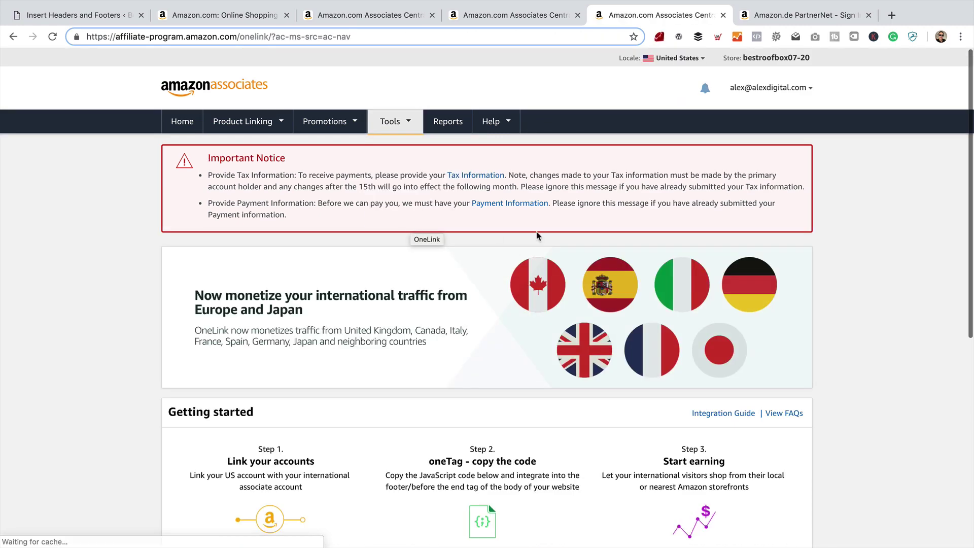
scroll(572, 235, down, 3)
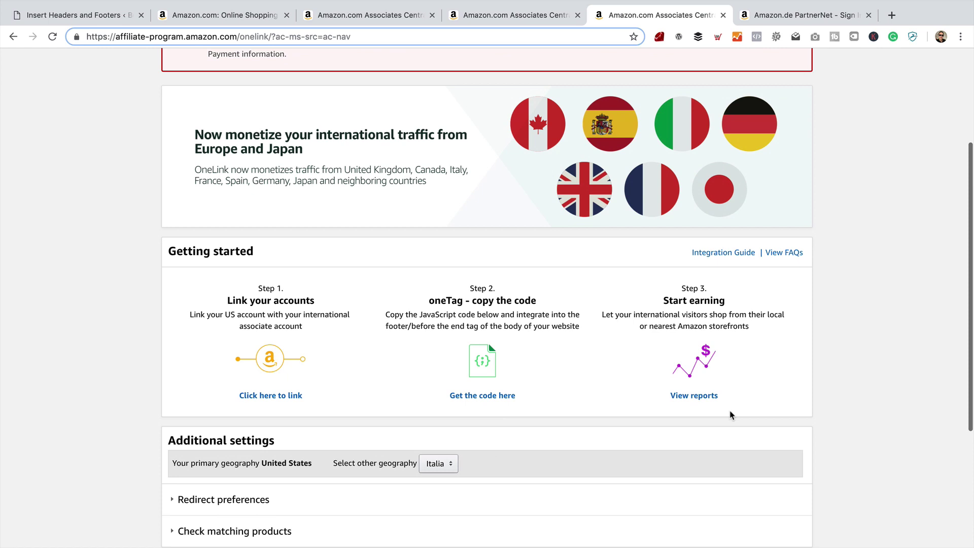